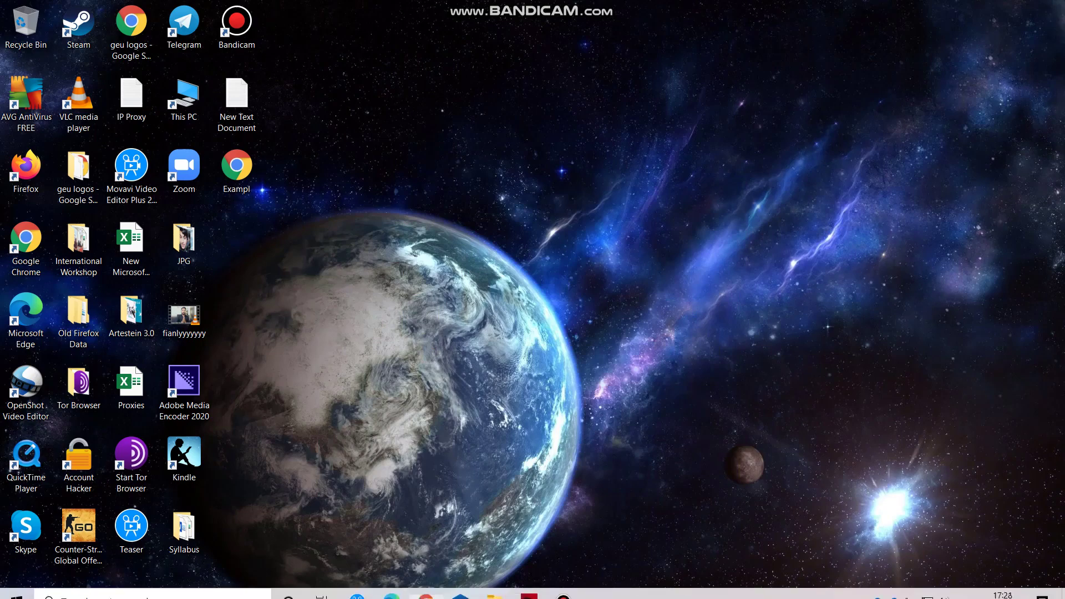
# Step: Switch to Microsoft Edge, go to google.com and search for "eclipse ide"
pyautogui.click(391, 585)
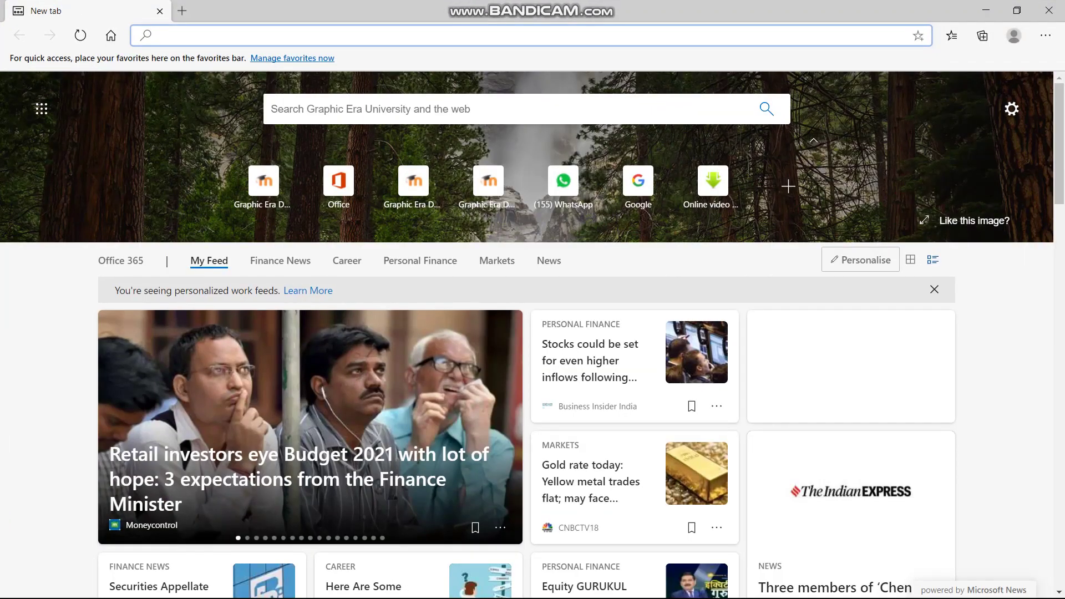
pyautogui.write('google.com')
pyautogui.press('Return')
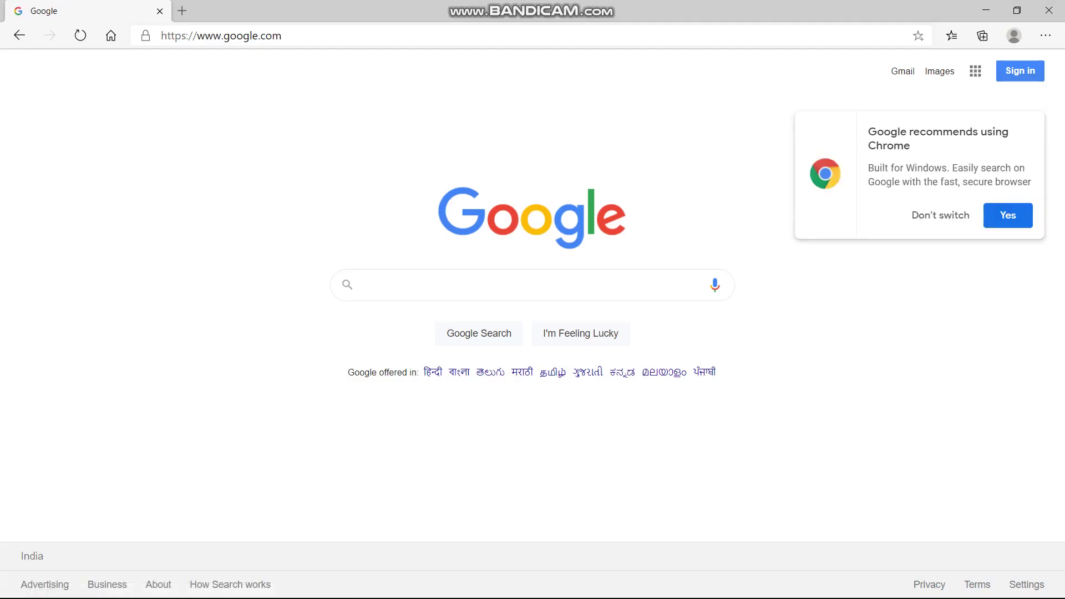
pyautogui.write('eclipse')
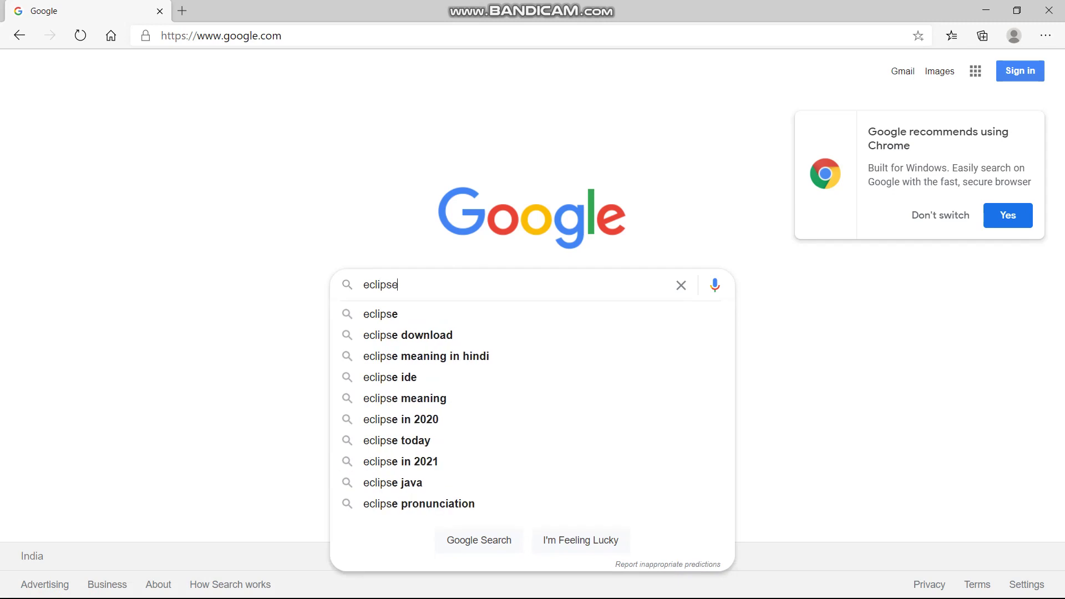
pyautogui.write(' ide')
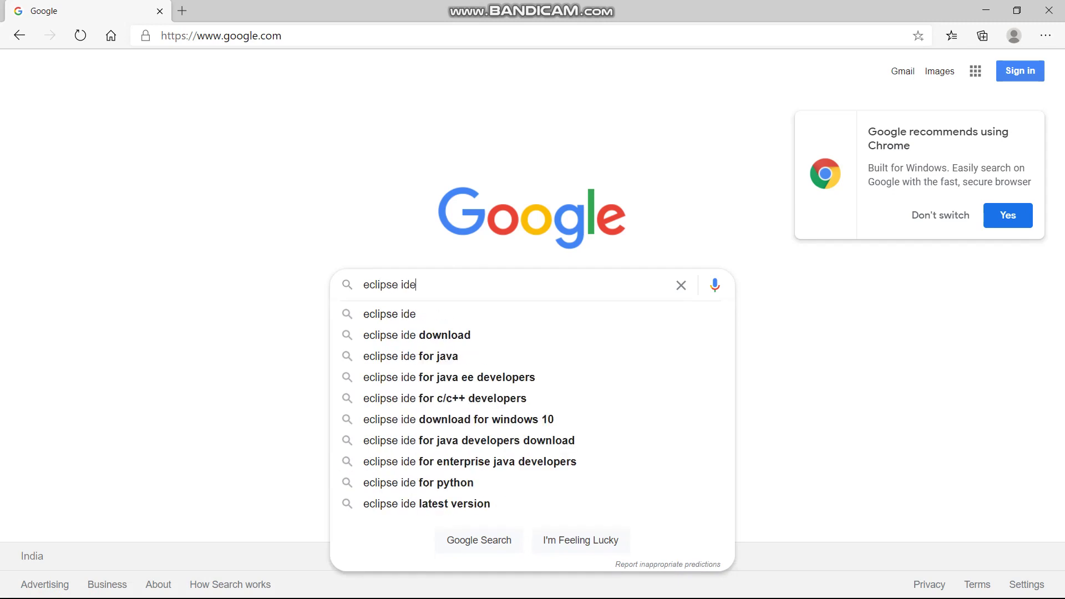
pyautogui.press('Return')
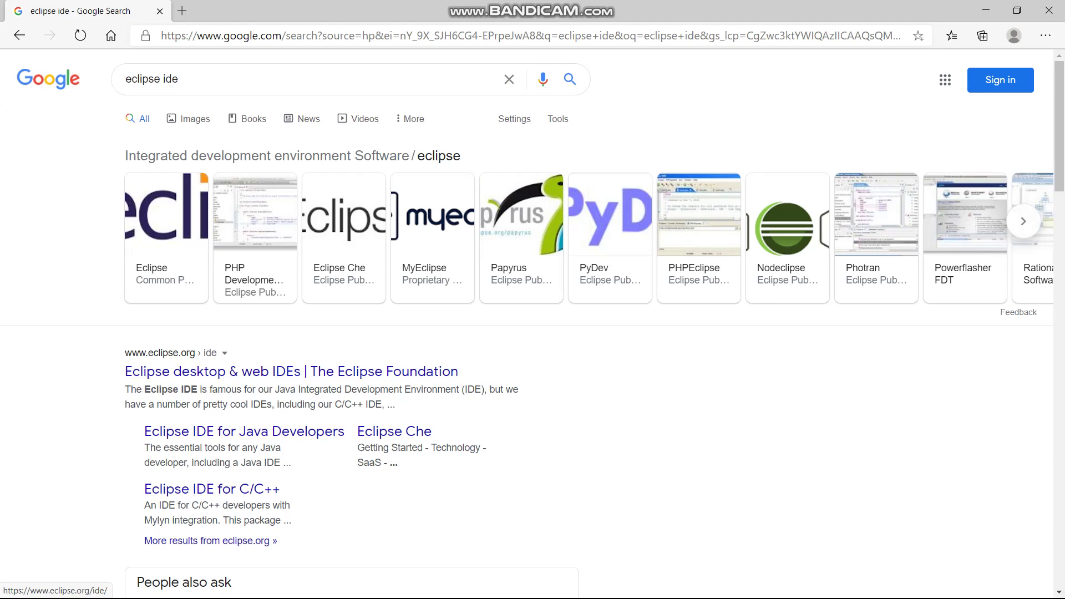
# Step: Open the eclipse.org search result "Eclipse desktop & web IDEs | The Eclipse Foundation"
pyautogui.scroll(3, 211, 373)
pyautogui.scroll(2, 210, 372)
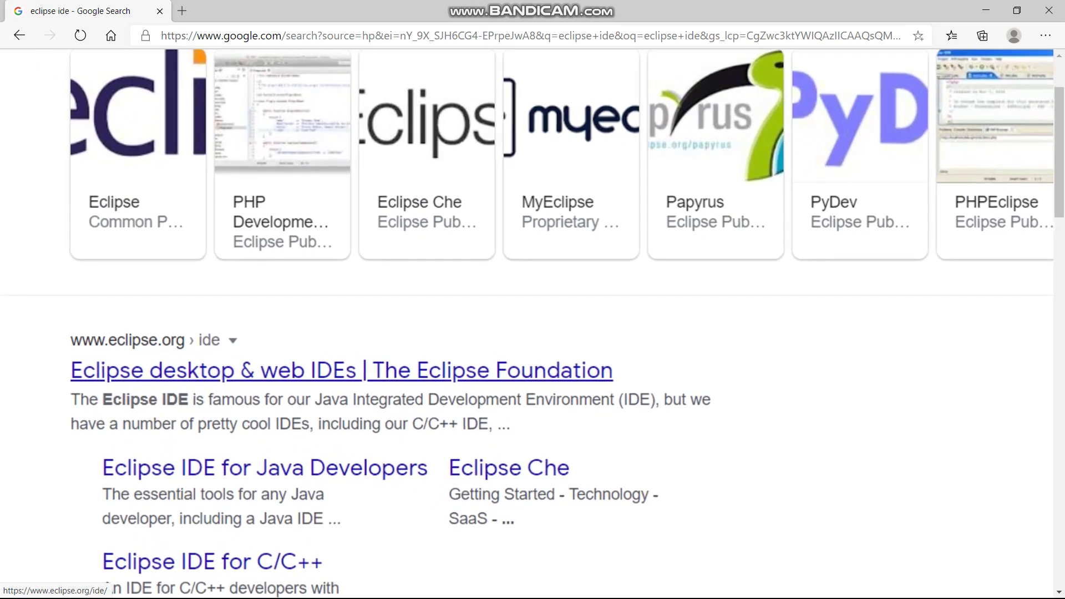
pyautogui.scroll(1, 210, 371)
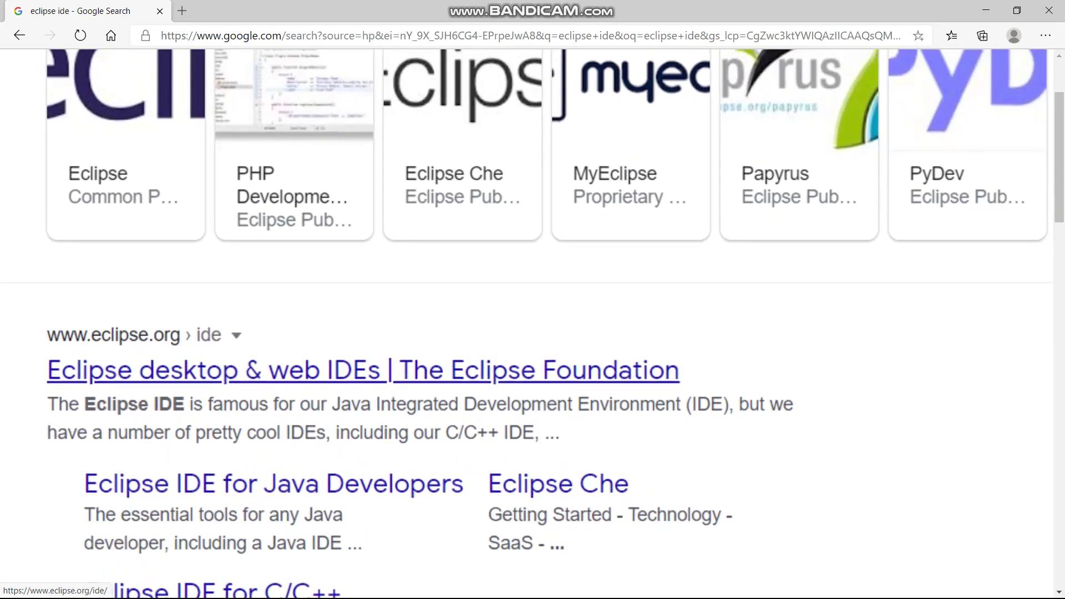
pyautogui.moveTo(46, 370); pyautogui.dragTo(678, 370)
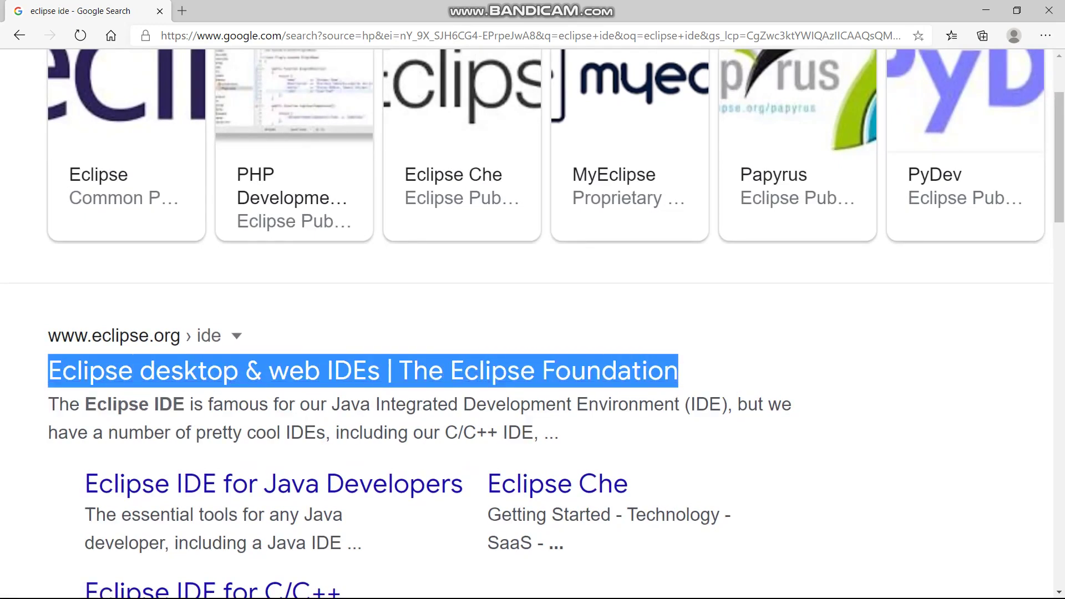
pyautogui.click(738, 366)
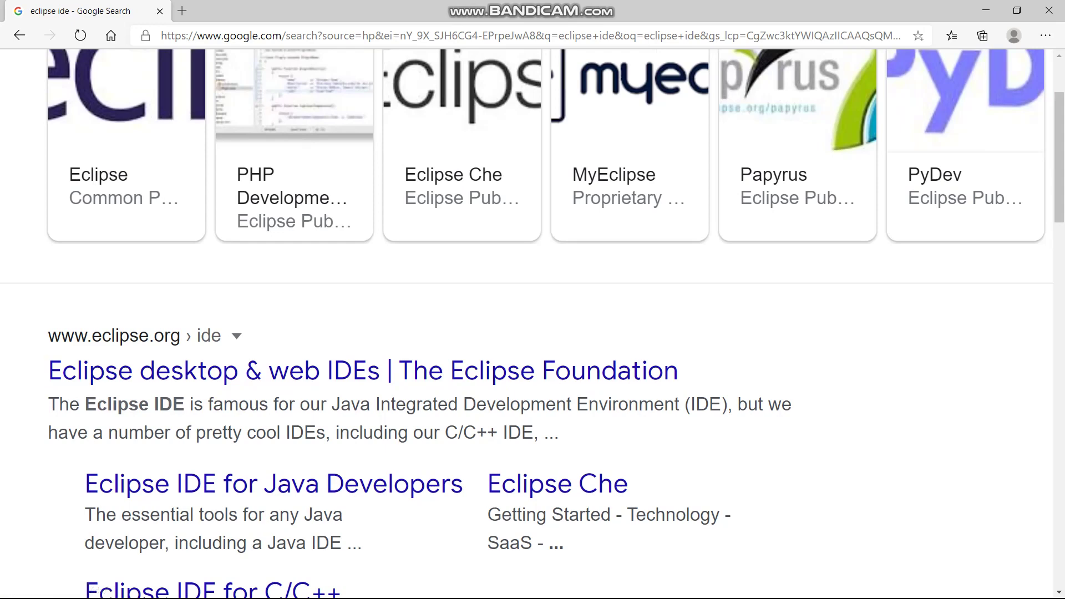
pyautogui.moveTo(45, 369)
pyautogui.mouseDown()
pyautogui.moveTo(93, 336)
pyautogui.moveTo(224, 336)
pyautogui.moveTo(46, 369)
pyautogui.mouseUp()
pyautogui.hotkey('ctrl', '0')
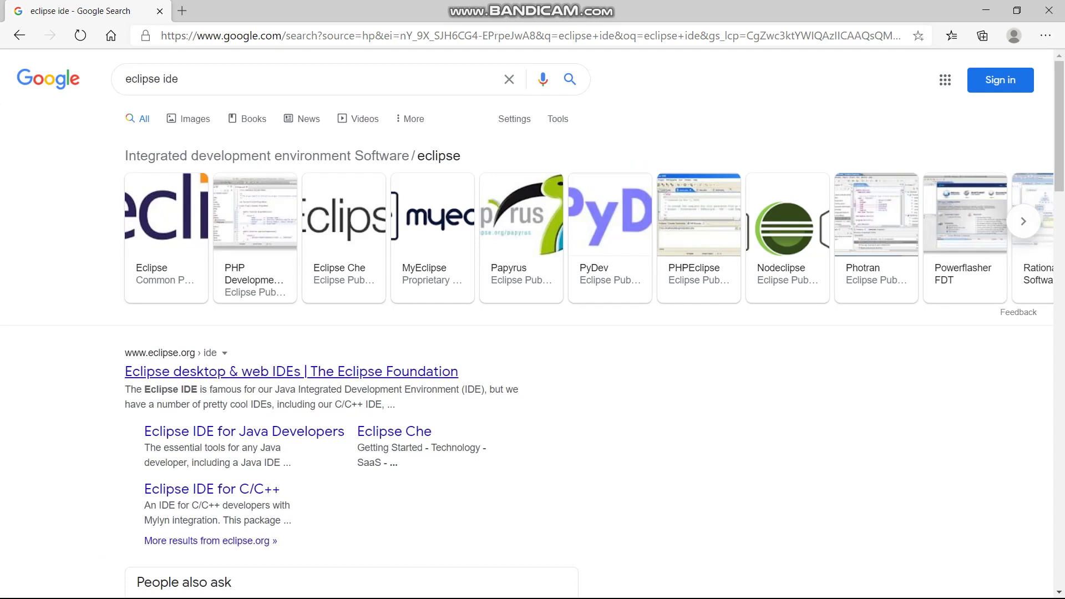
pyautogui.click(291, 372)
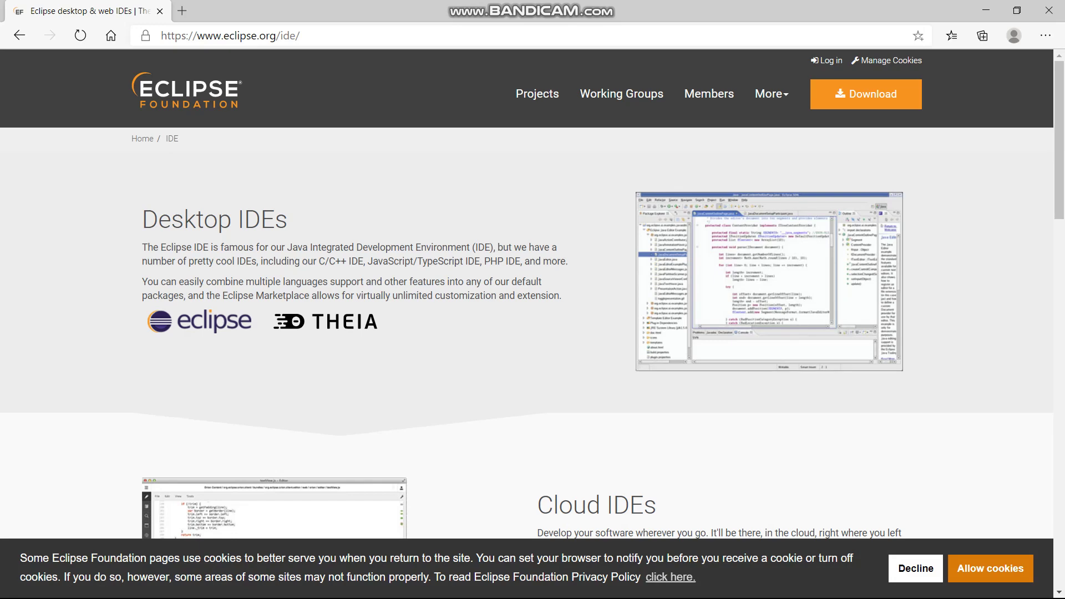
# Step: Go from the Desktop IDEs page to the Eclipse Foundation's downloads page
pyautogui.scroll(5, 842, 124)
pyautogui.scroll(1, 842, 124)
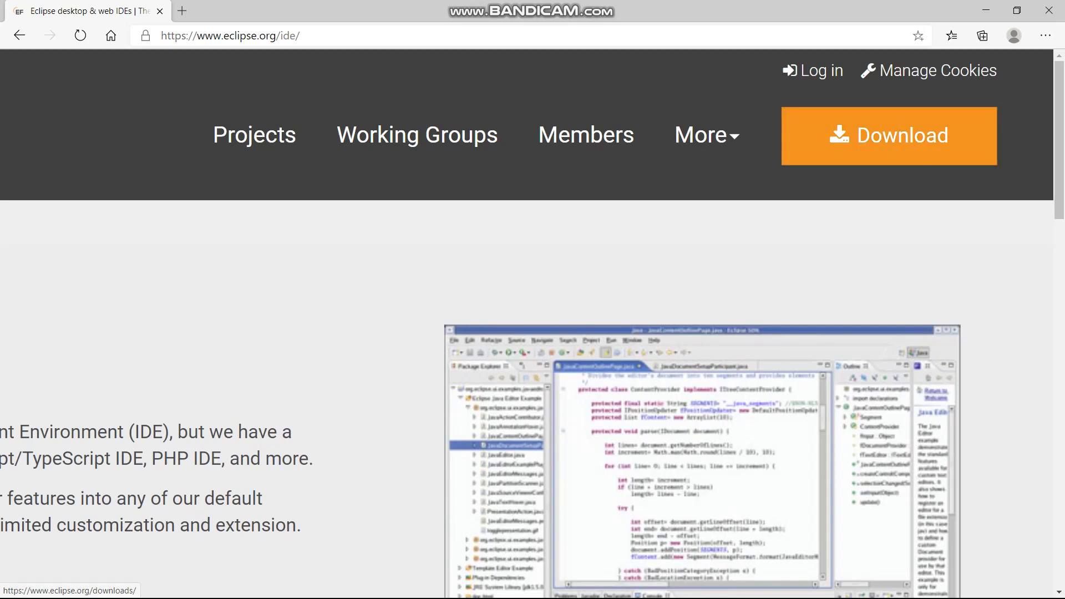
pyautogui.scroll(-5, 843, 124)
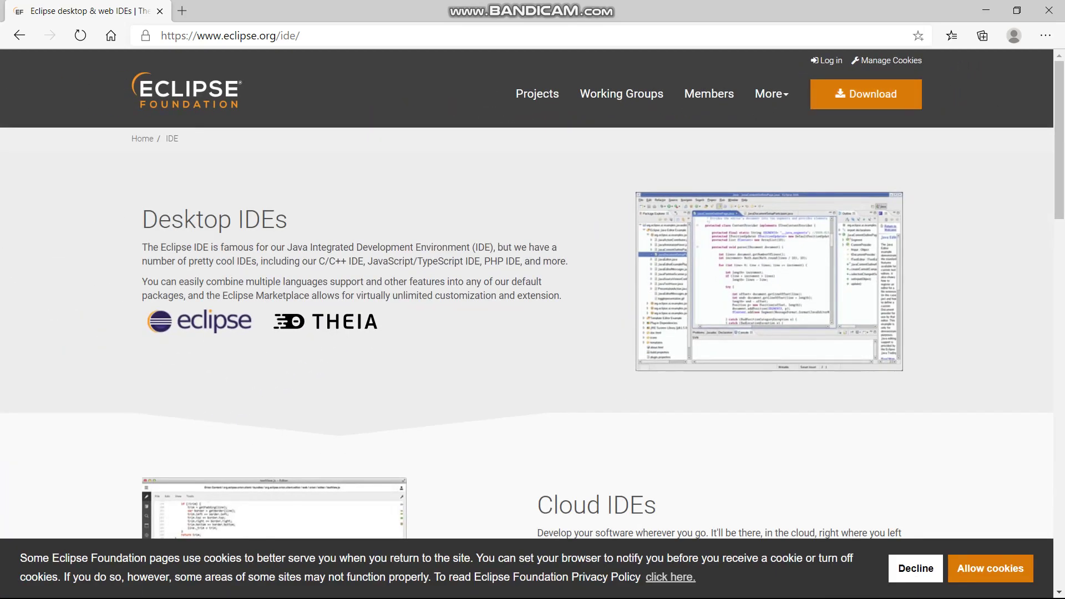
pyautogui.click(865, 94)
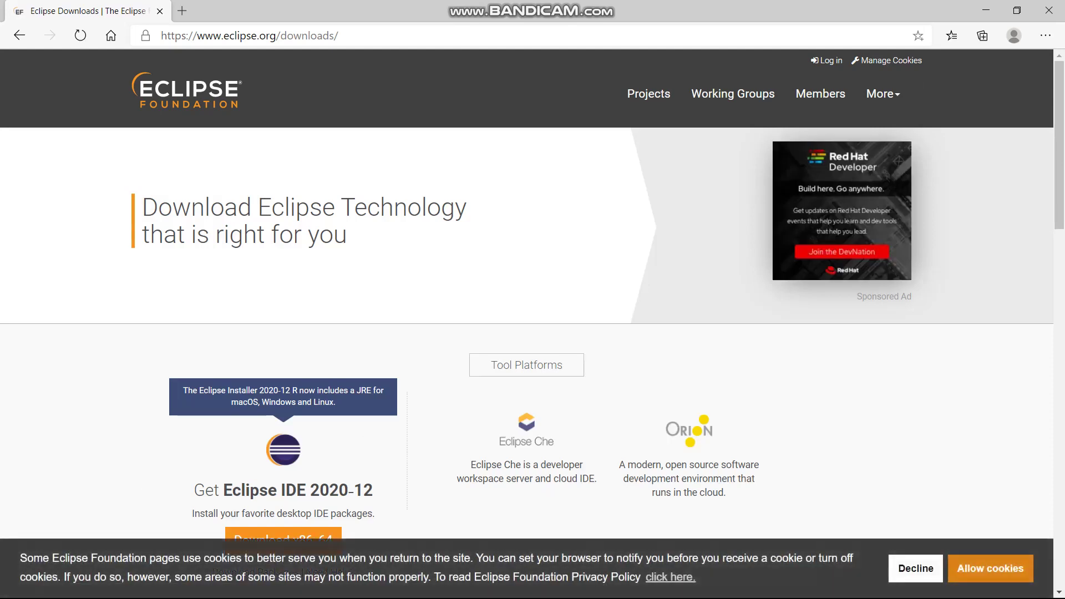
# Step: Choose the x86_64 download of Eclipse IDE 2020-12 to reach its mirror selection page
pyautogui.scroll(-2, 530, 344)
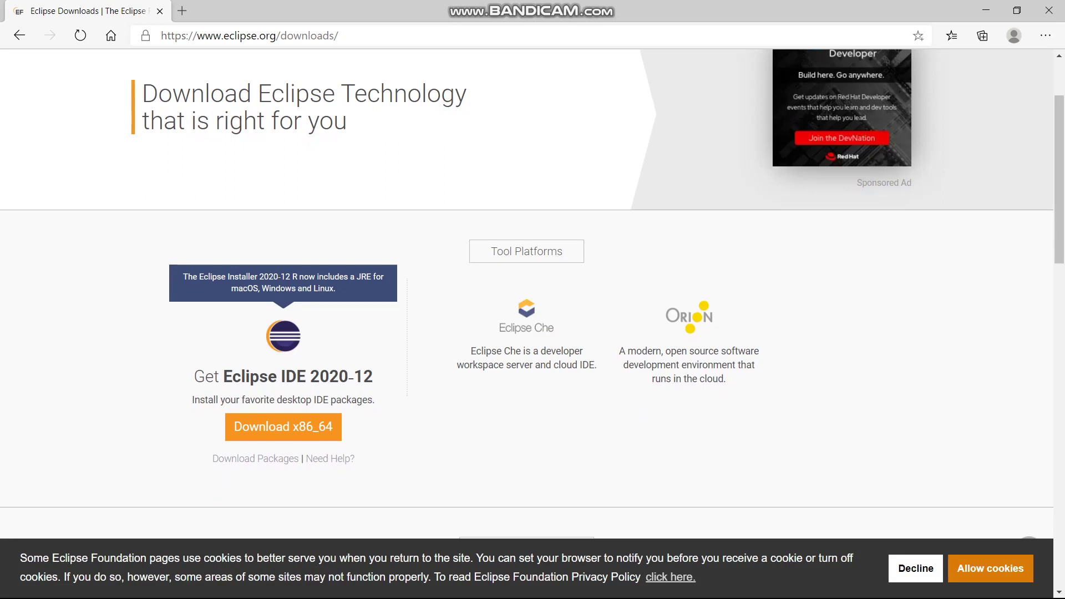
pyautogui.moveTo(194, 377); pyautogui.dragTo(372, 377)
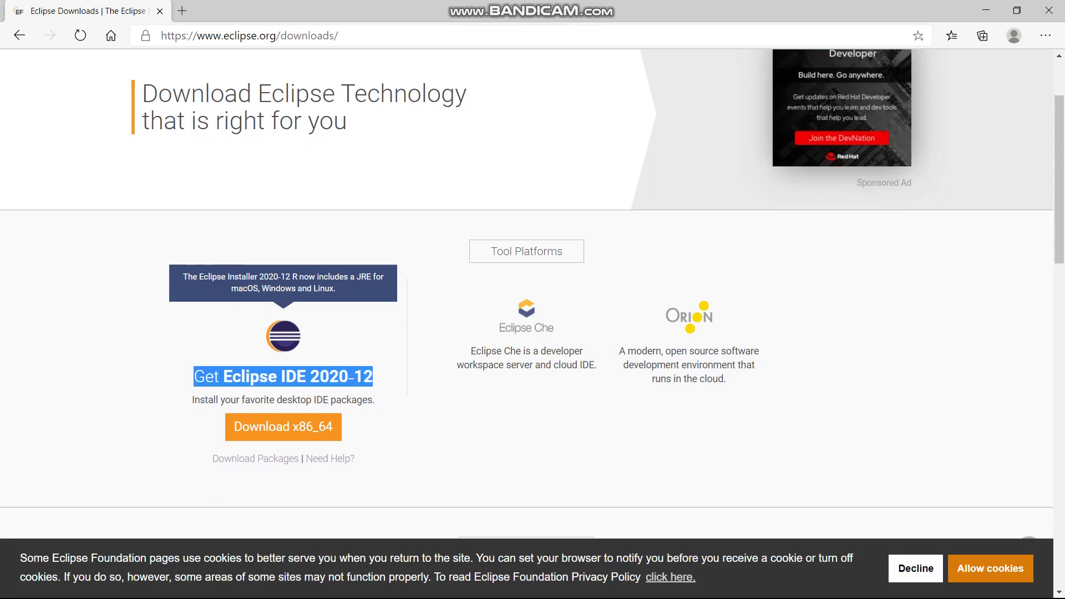
pyautogui.click(375, 379)
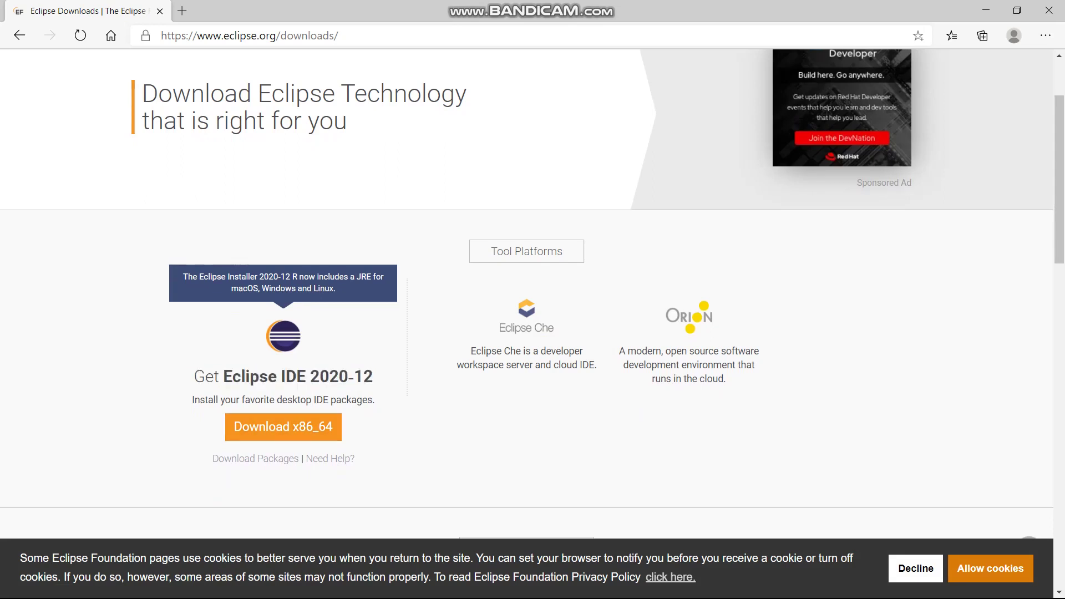
pyautogui.scroll(5, 309, 390)
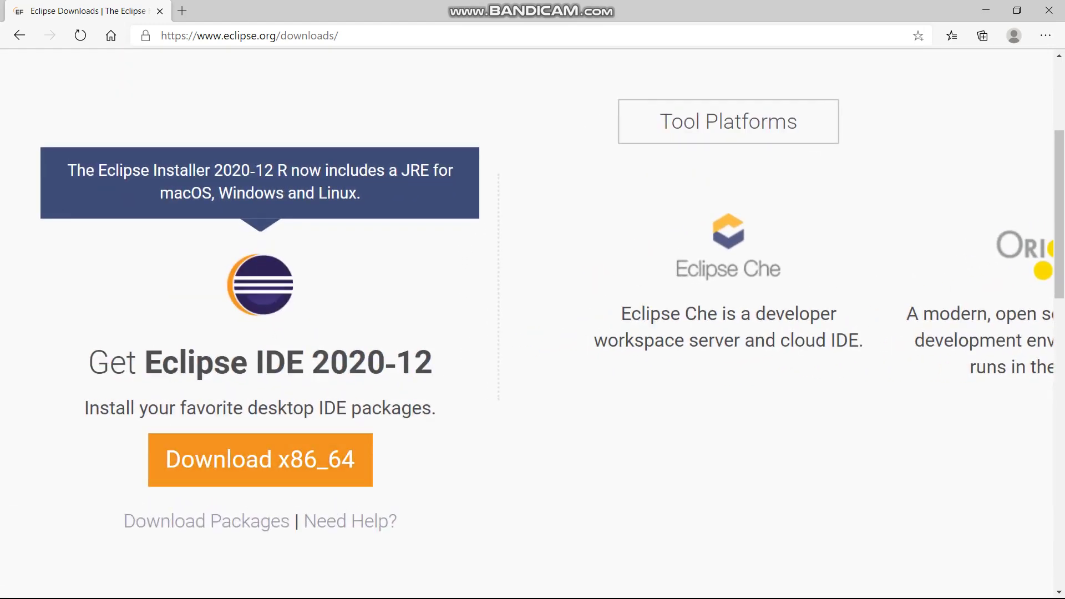
pyautogui.scroll(-5, 309, 390)
pyautogui.click(283, 428)
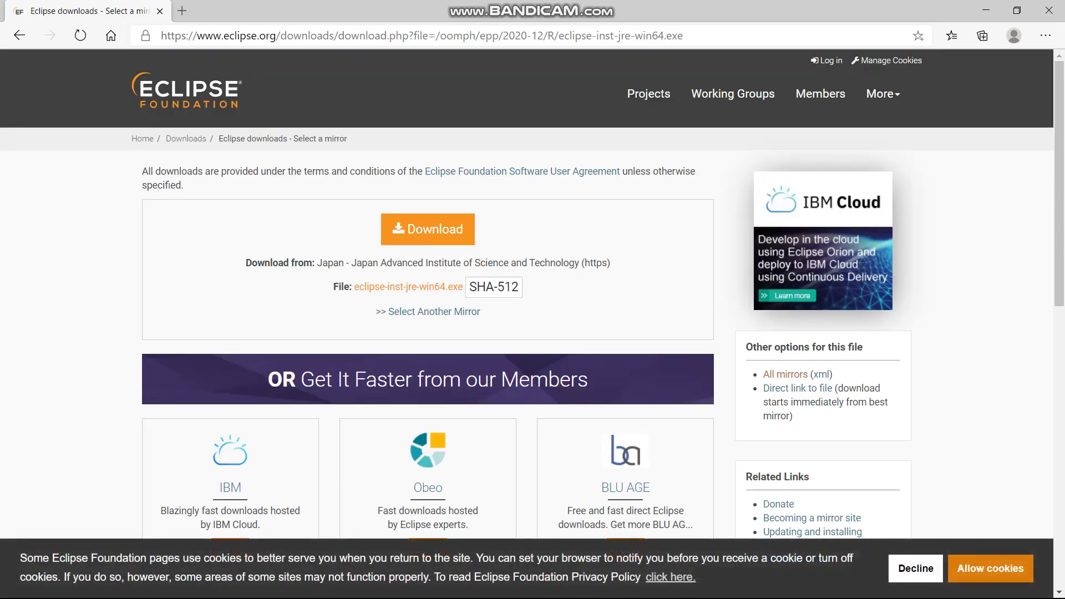
# Step: Download eclipse-inst-jre-win64.exe from the Japan Advanced Institute of Science and Technology mirror
pyautogui.moveTo(246, 263); pyautogui.dragTo(610, 262)
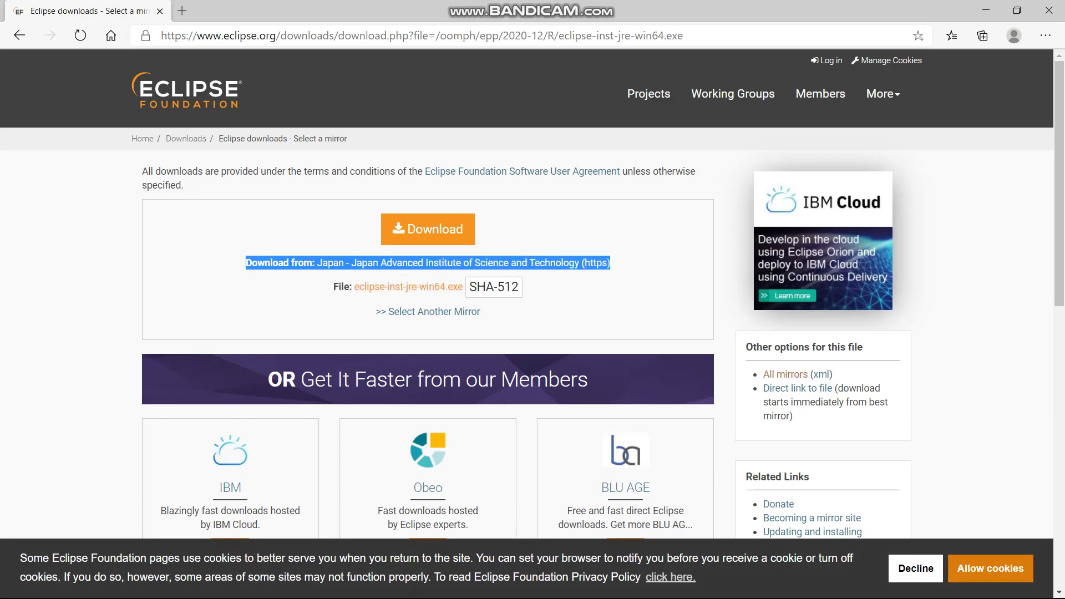
pyautogui.scroll(5, 559, 236)
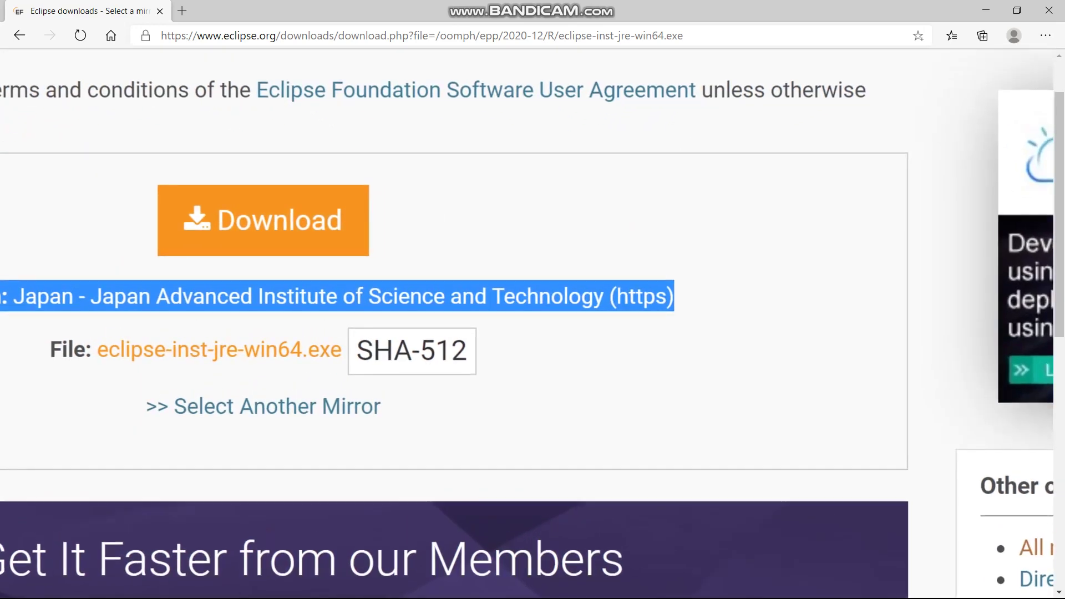
pyautogui.hscroll(-3, 559, 236)
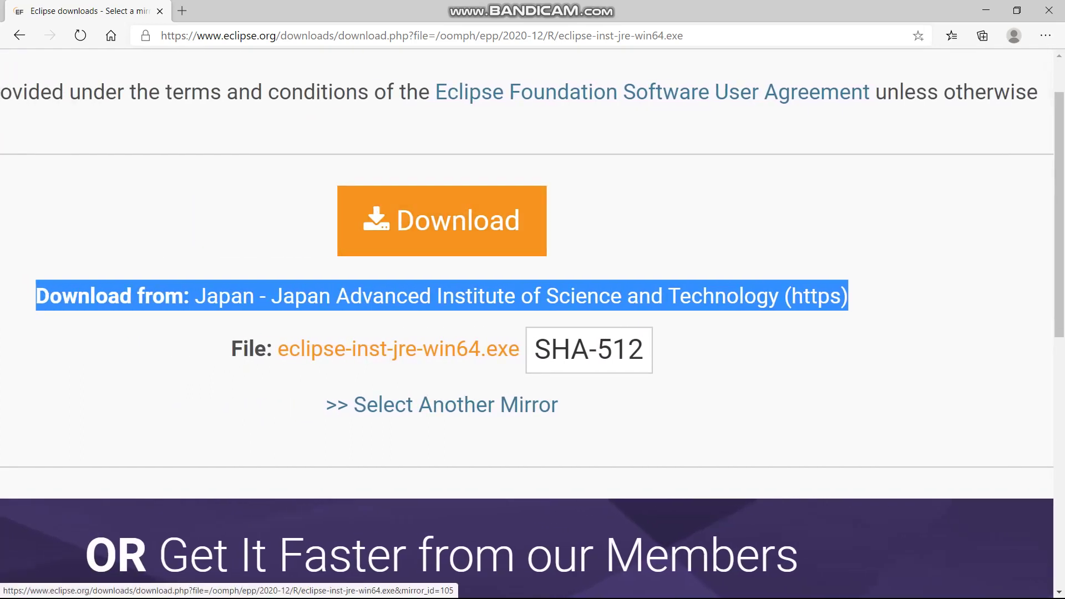
pyautogui.scroll(-1, 467, 238)
pyautogui.scroll(-4, 467, 238)
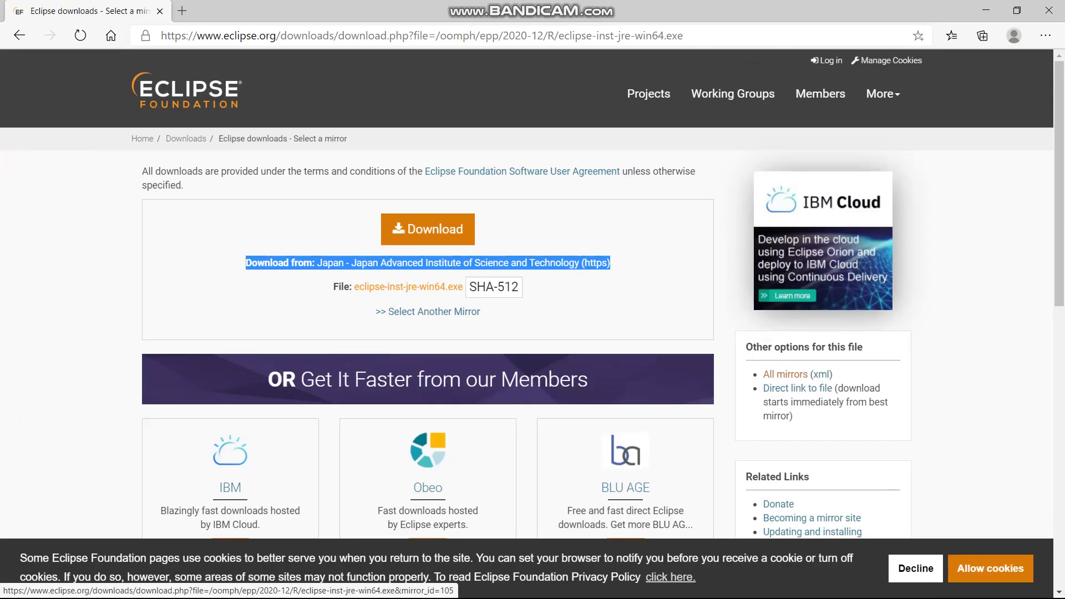
pyautogui.click(467, 238)
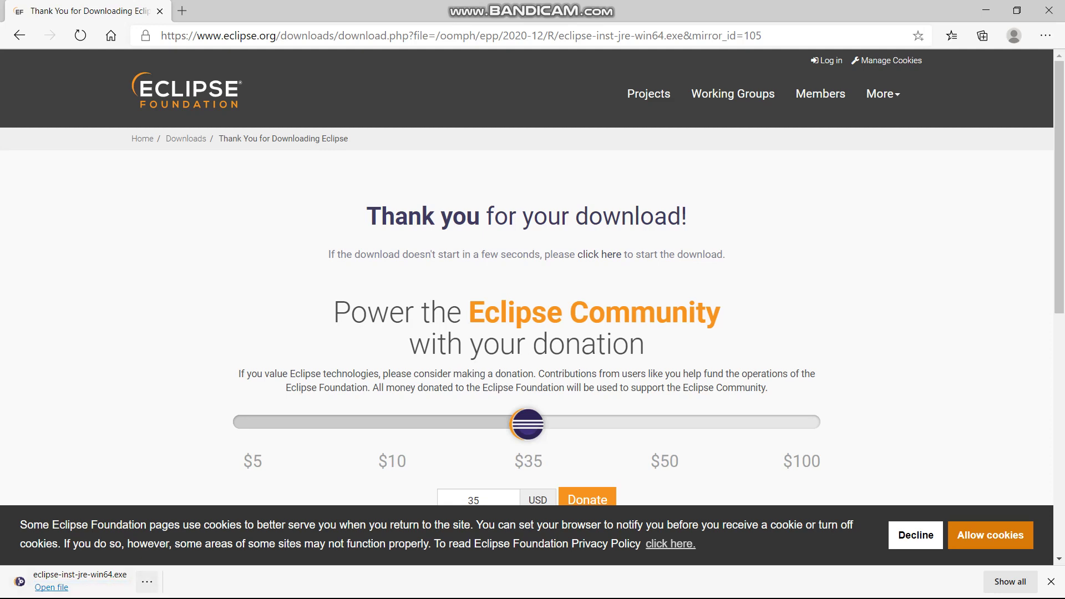
# Step: Launch the downloaded eclipse-inst-jre-win64 installer from its folder and minimize the browser and Downloads windows
pyautogui.click(147, 582)
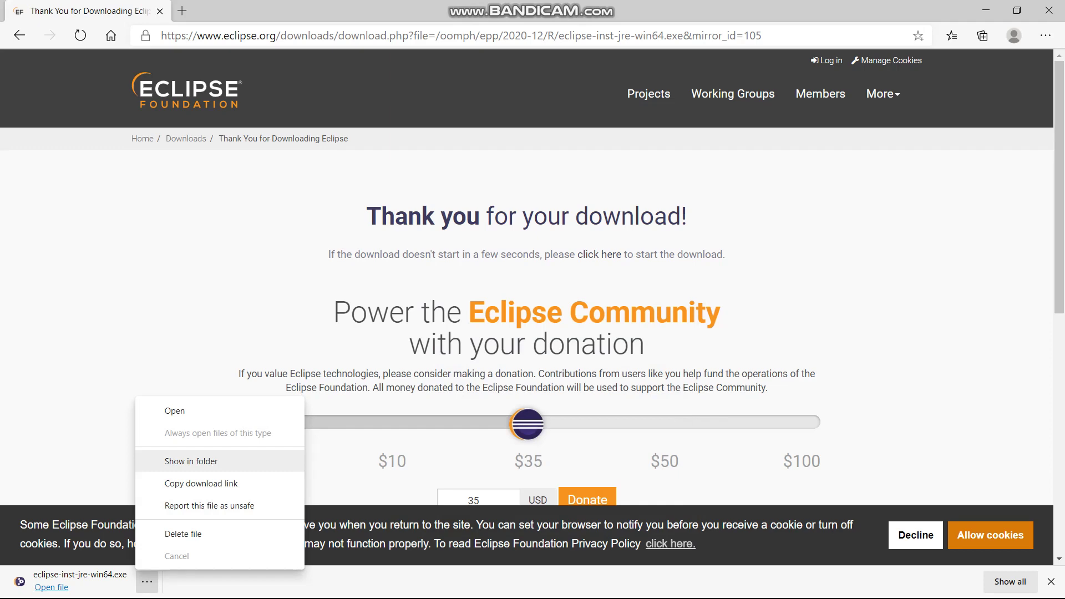
pyautogui.click(191, 460)
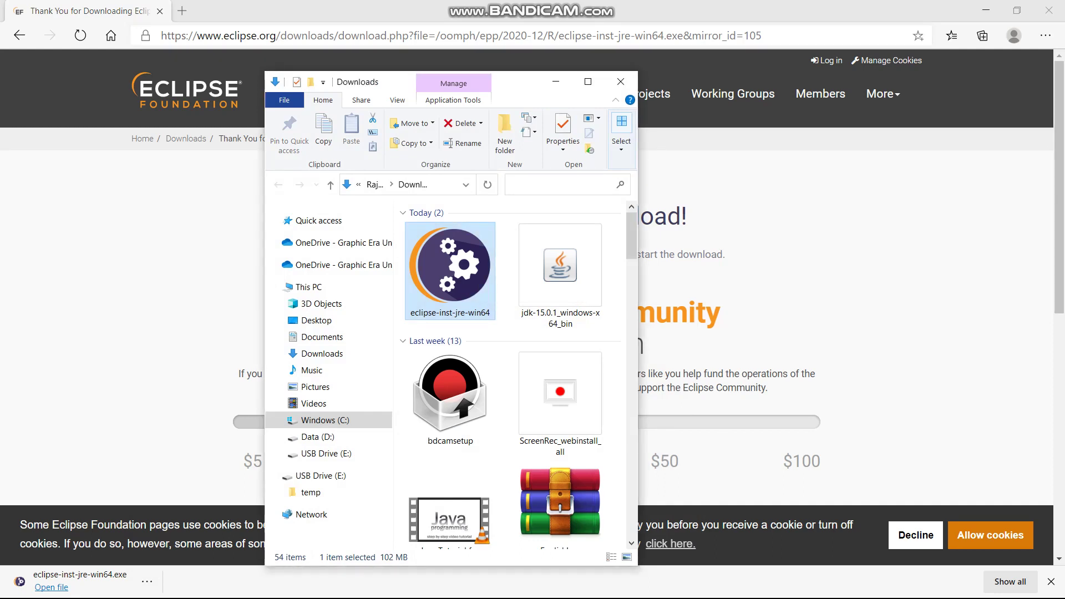
pyautogui.click(986, 10)
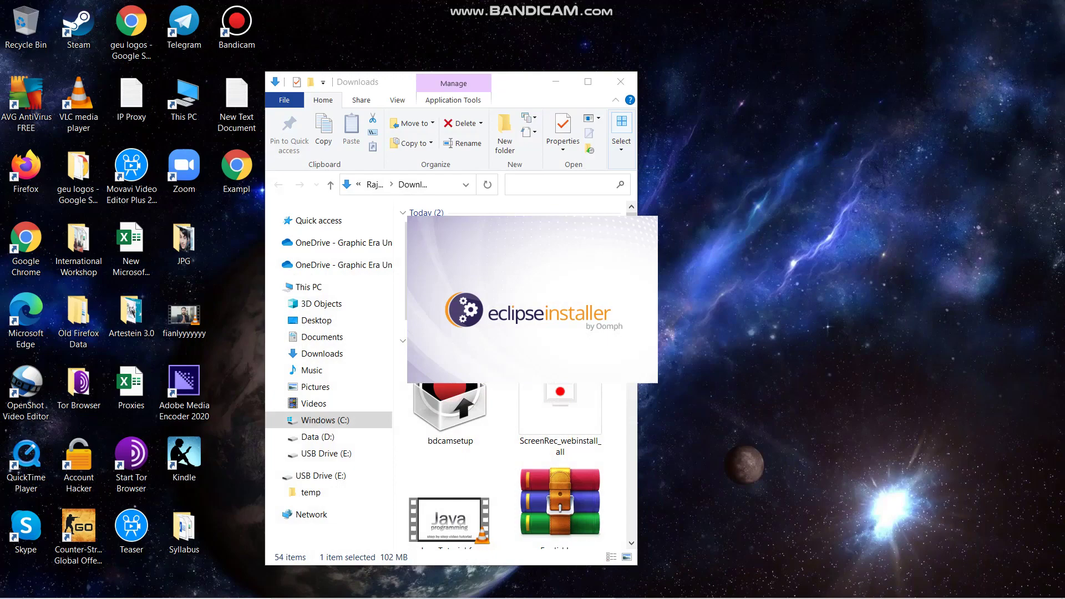
pyautogui.click(555, 81)
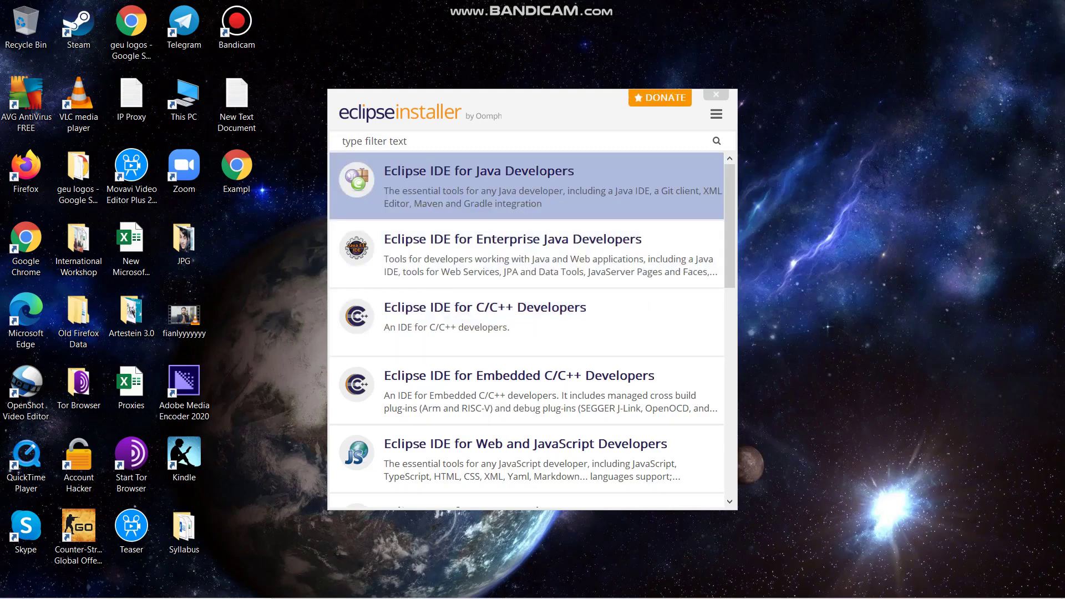
# Step: Look through the installer's package list and choose Eclipse IDE for Java Developers
pyautogui.scroll(-2, 533, 330)
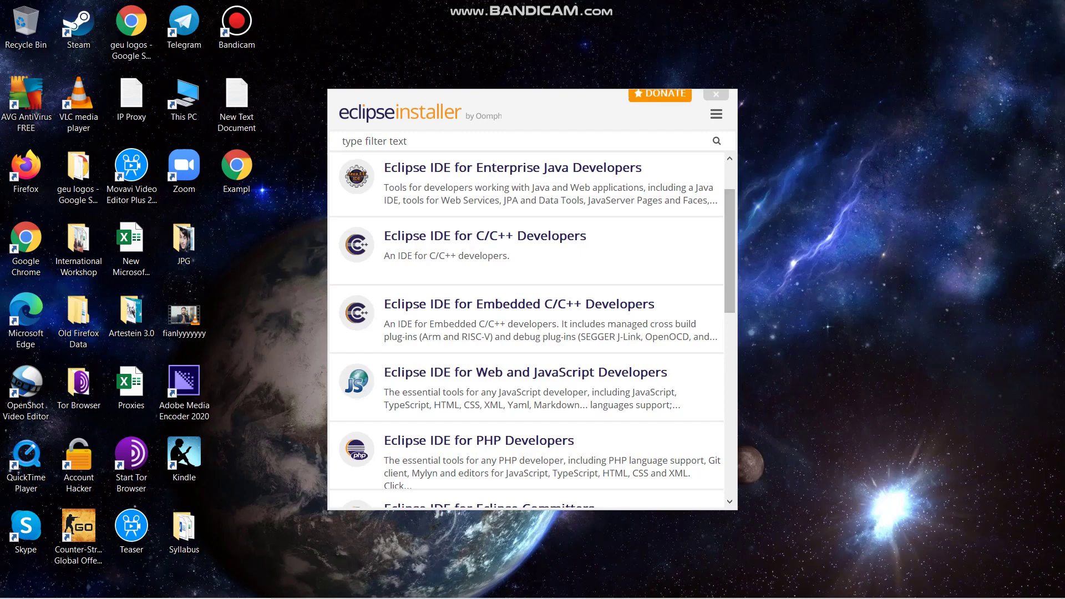
pyautogui.scroll(-2, 533, 311)
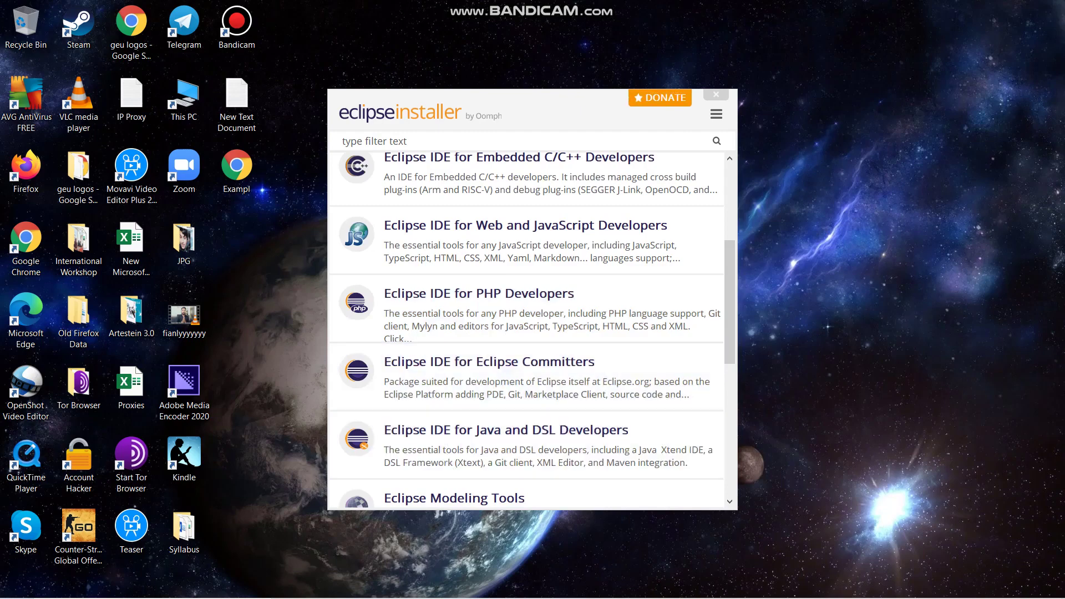
pyautogui.scroll(-5, 533, 330)
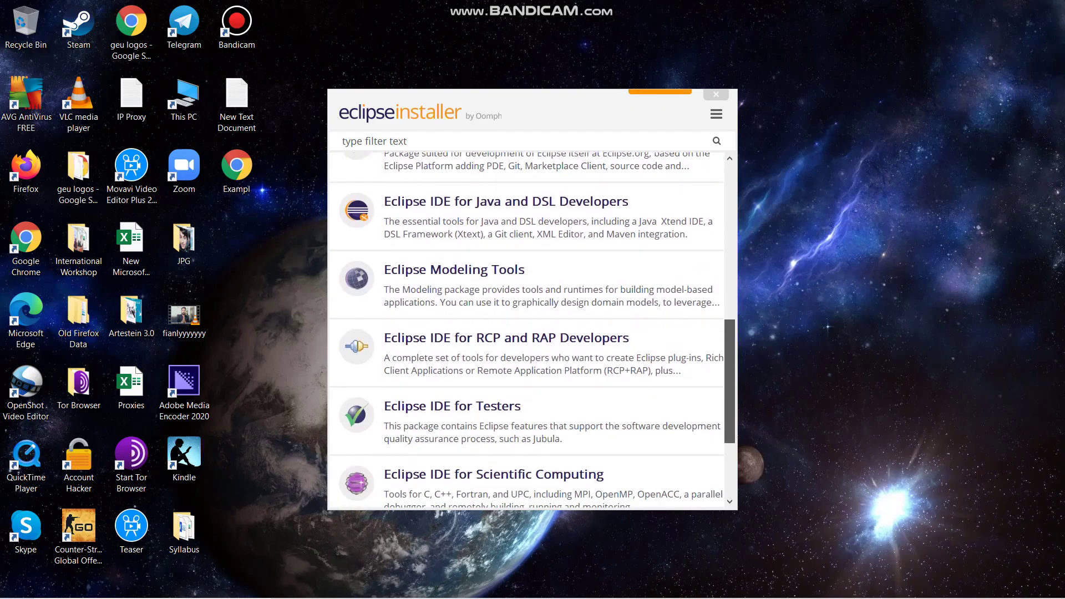
pyautogui.scroll(5, 533, 330)
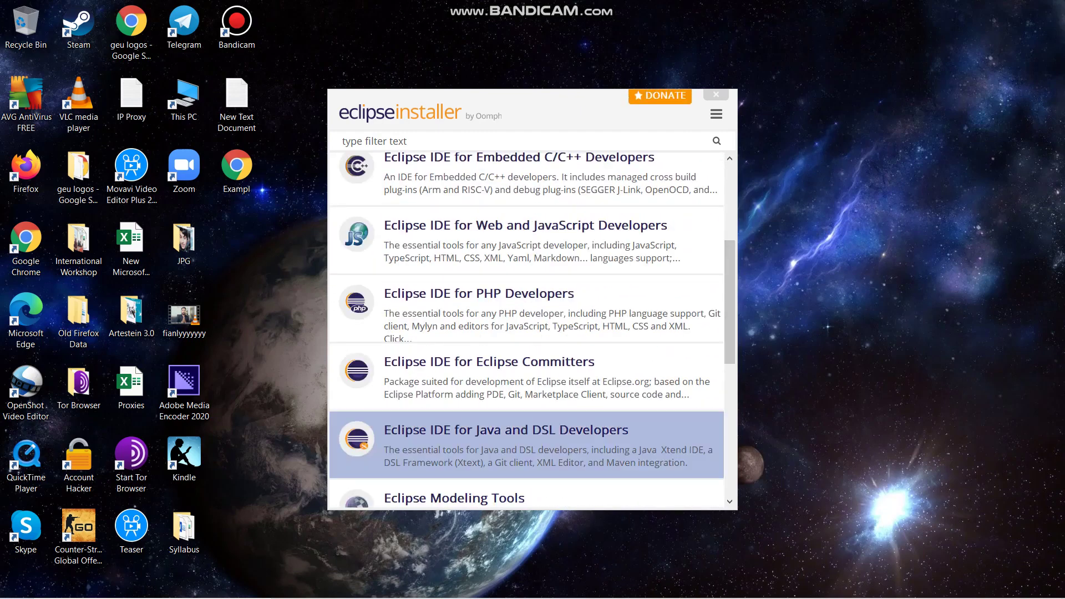
pyautogui.scroll(3, 532, 330)
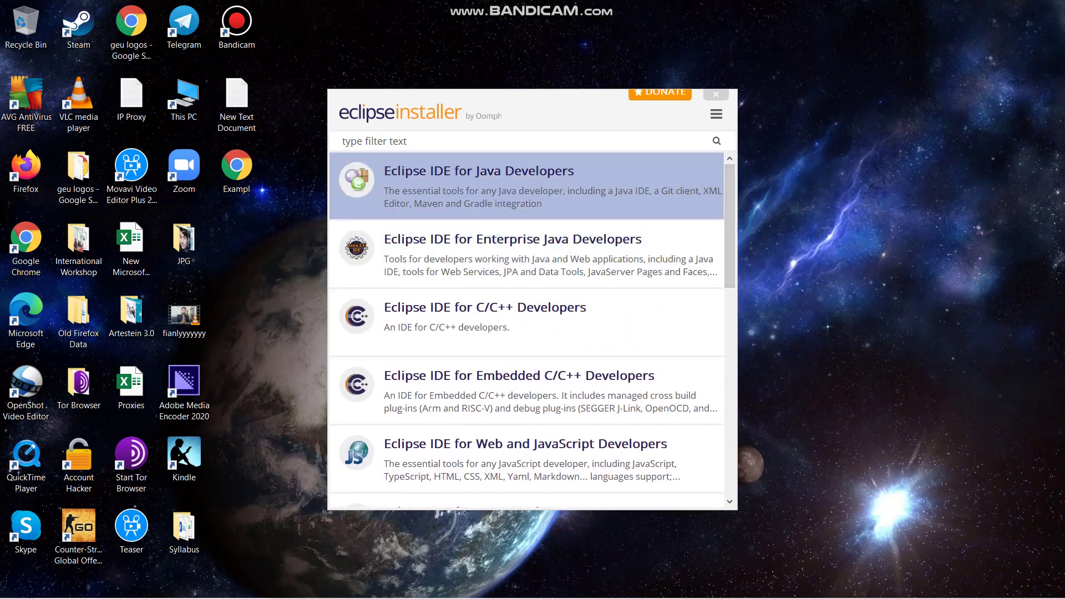
pyautogui.click(526, 185)
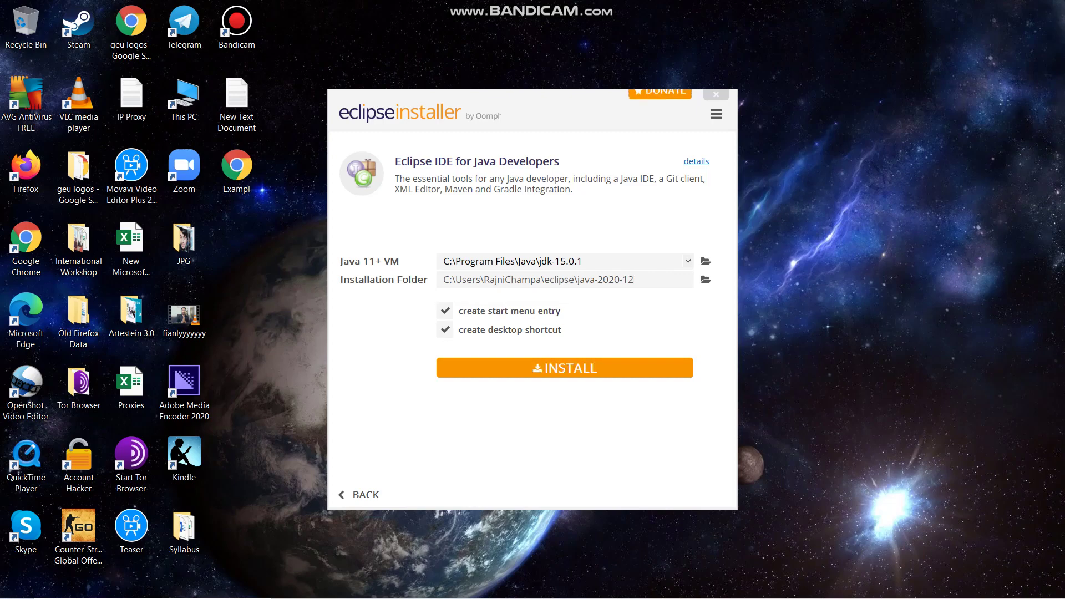
# Step: Start the installation with the jdk-15.0.1 Java VM and the proposed installation folder
pyautogui.hotkey('alt', 'Down')
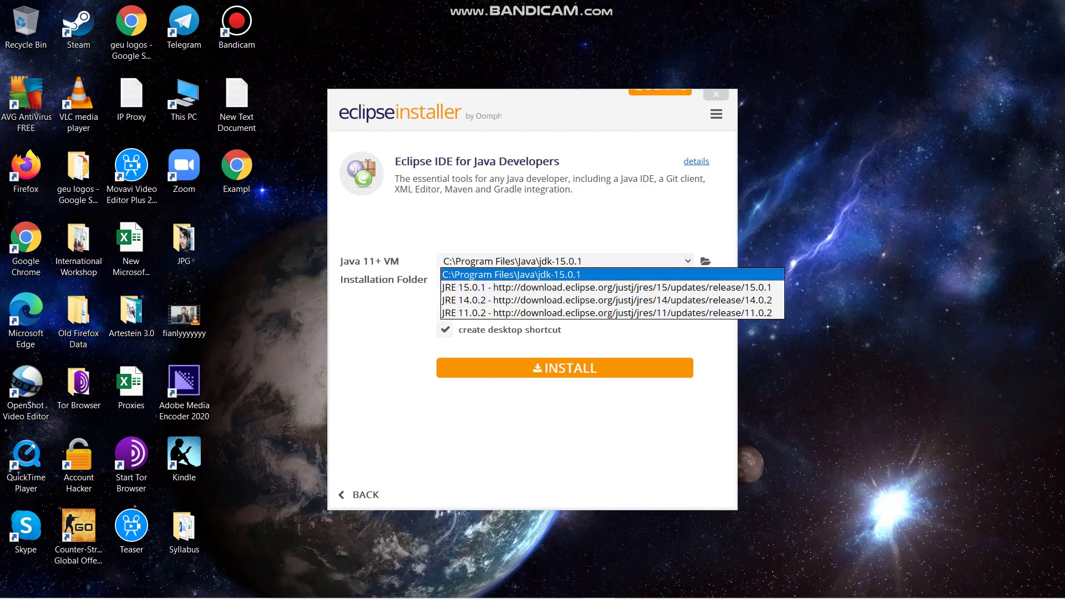
pyautogui.press('Return')
pyautogui.click(634, 280)
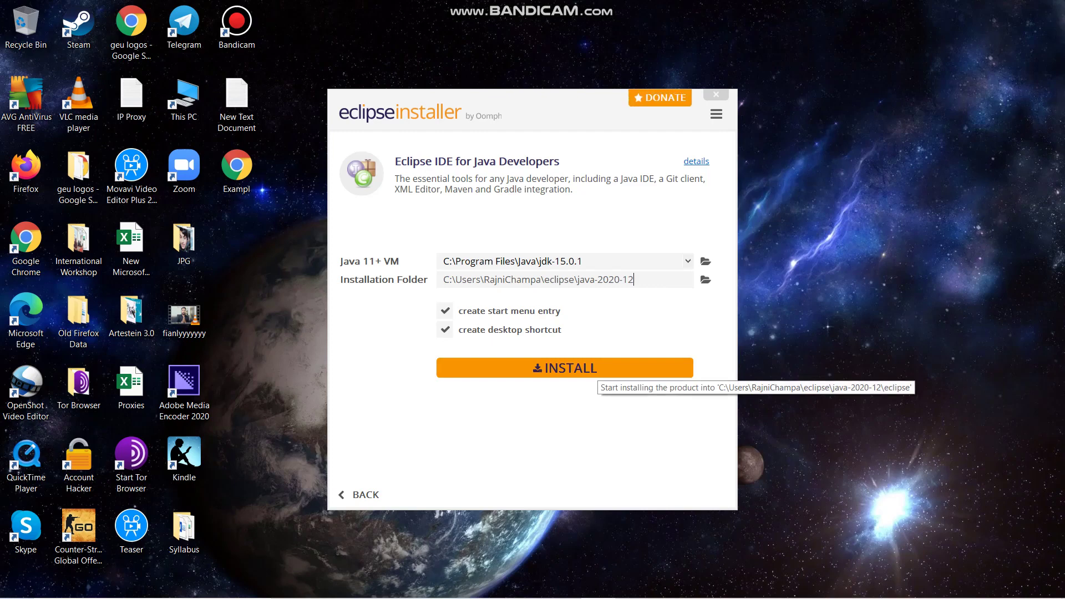
pyautogui.click(592, 368)
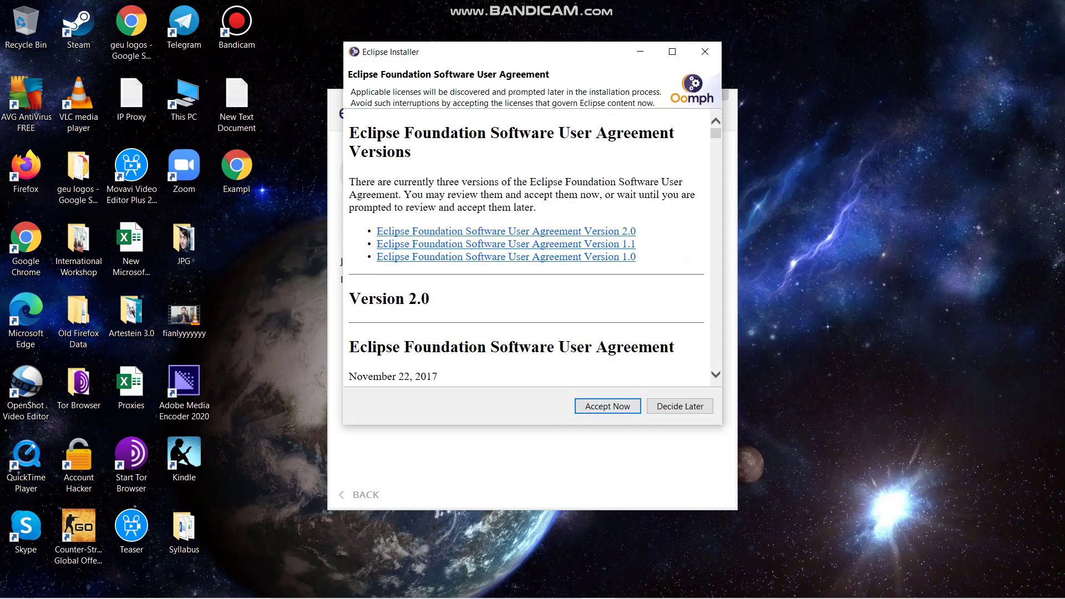
# Step: Accept the Eclipse Foundation Software User Agreement and let the installation run to completion
pyautogui.moveTo(348, 347); pyautogui.dragTo(674, 347)
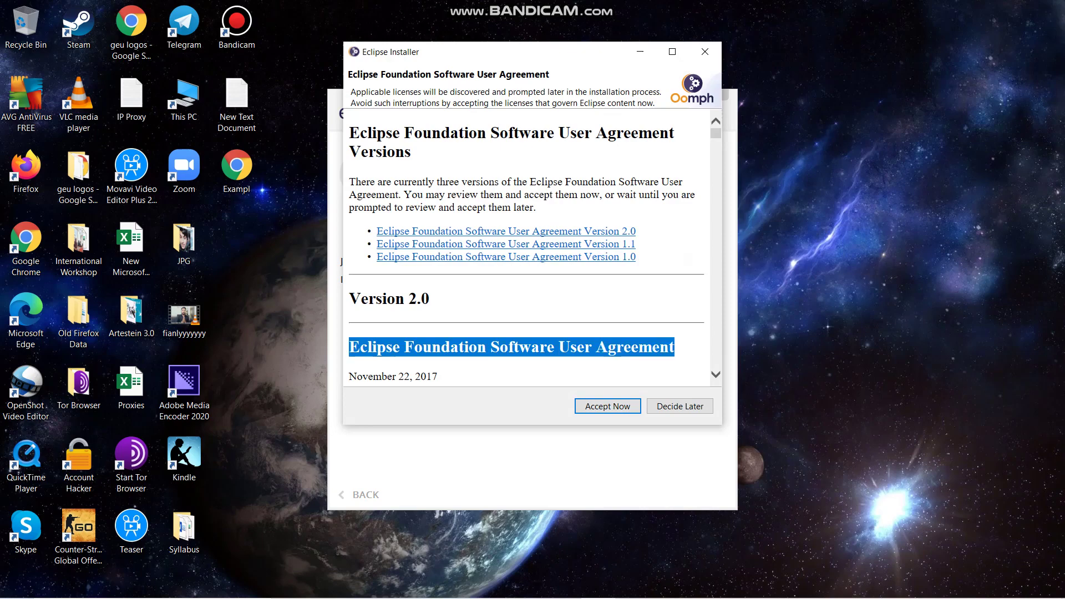
pyautogui.click(519, 360)
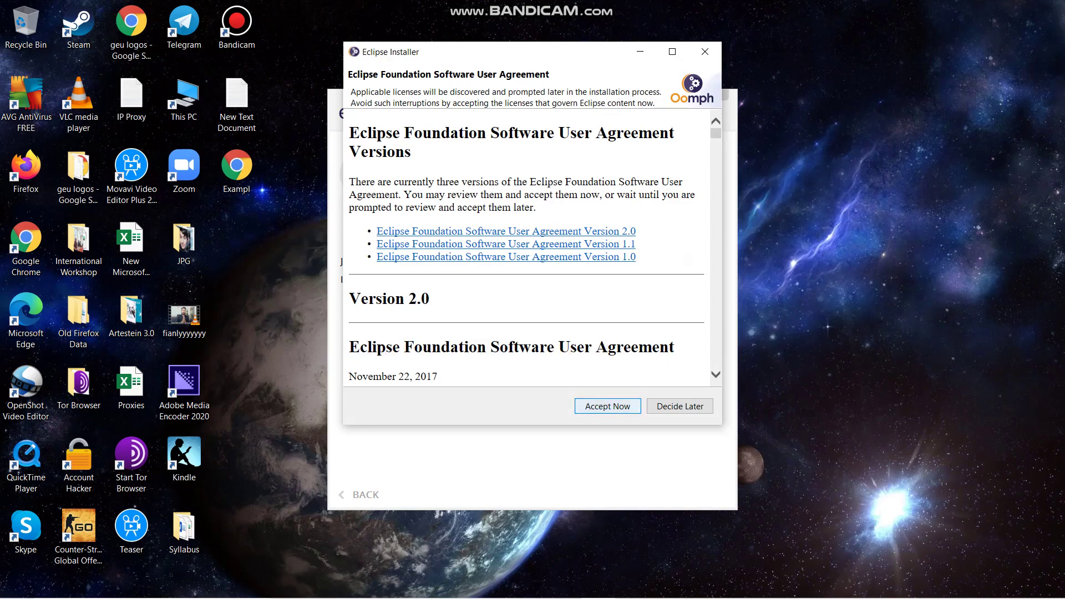
pyautogui.click(607, 406)
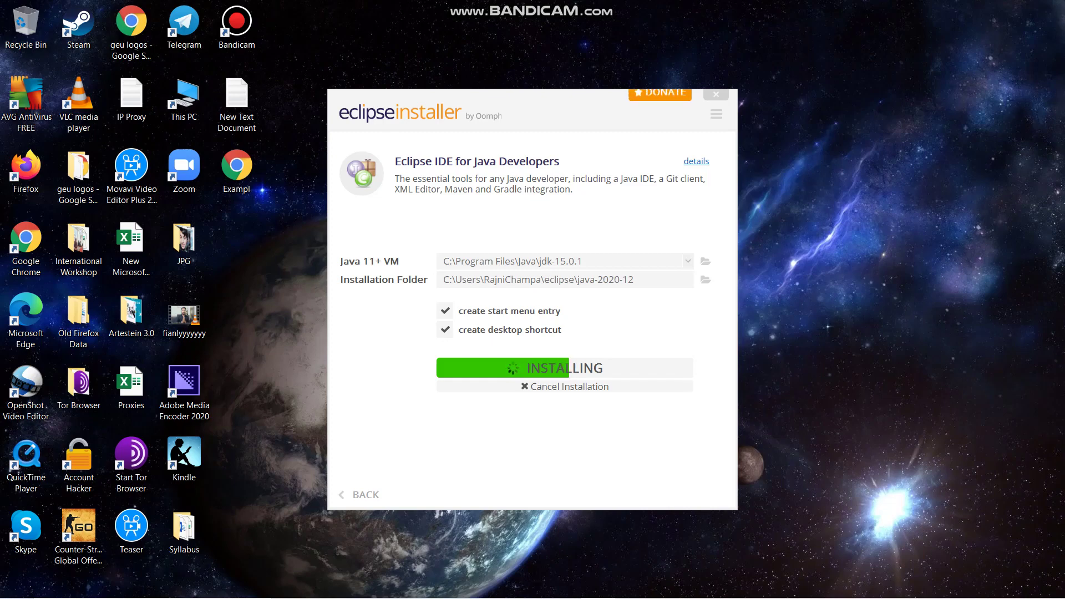
pyautogui.moveTo(395, 178); pyautogui.dragTo(572, 190)
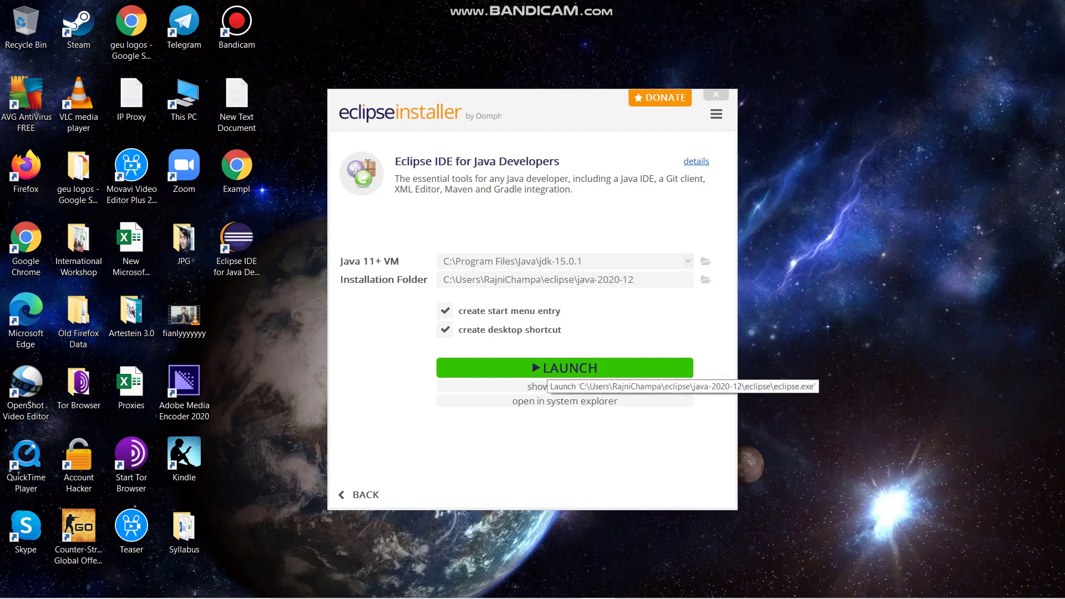
# Step: Launch the installed Eclipse IDE with the proposed eclipse-workspace folder, setting it as the default without asking again
pyautogui.click(546, 369)
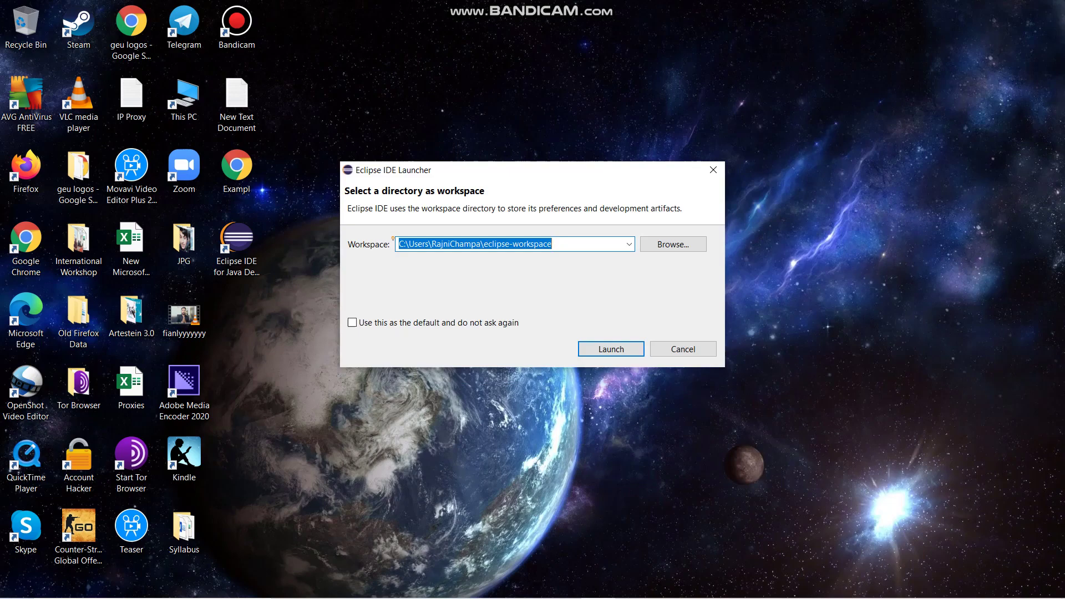
pyautogui.click(352, 323)
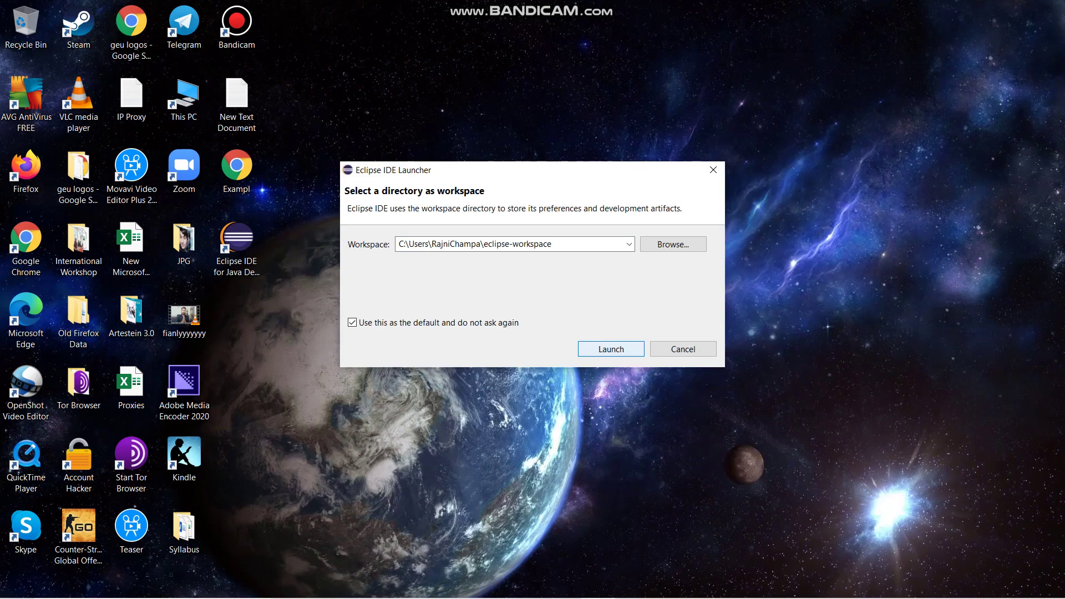
pyautogui.click(611, 349)
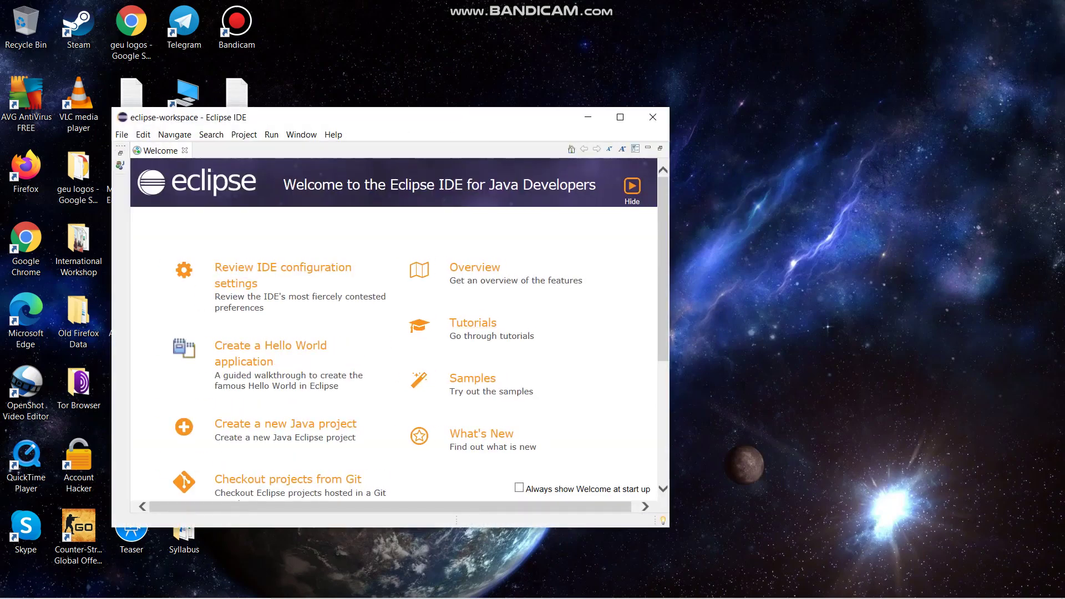
# Step: Maximize the Eclipse IDE window and restore the Welcome view to reveal the workbench with the Package Explorer
pyautogui.click(619, 117)
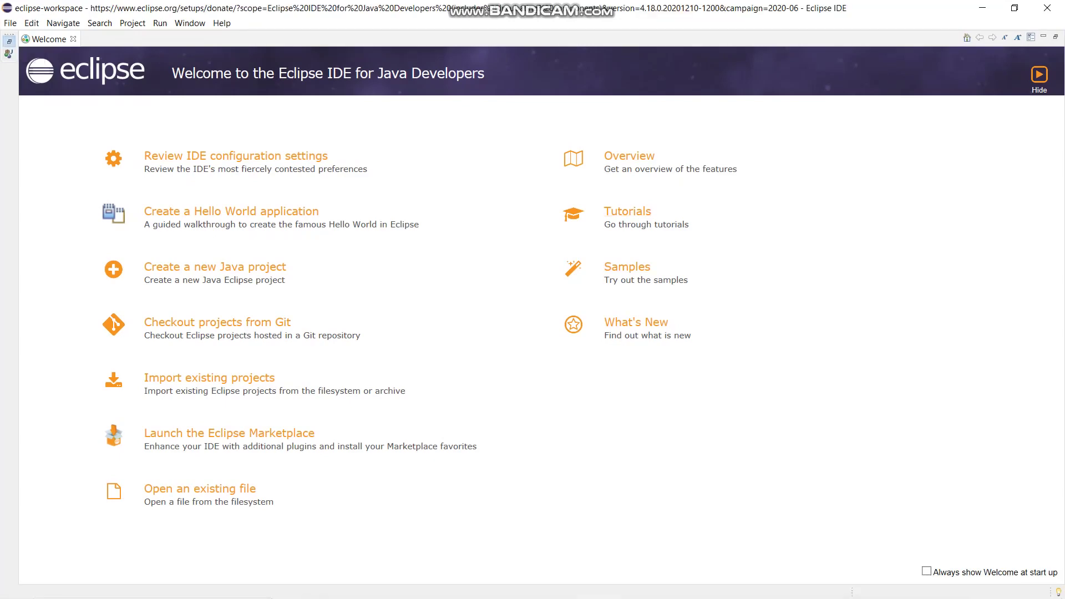
pyautogui.click(8, 41)
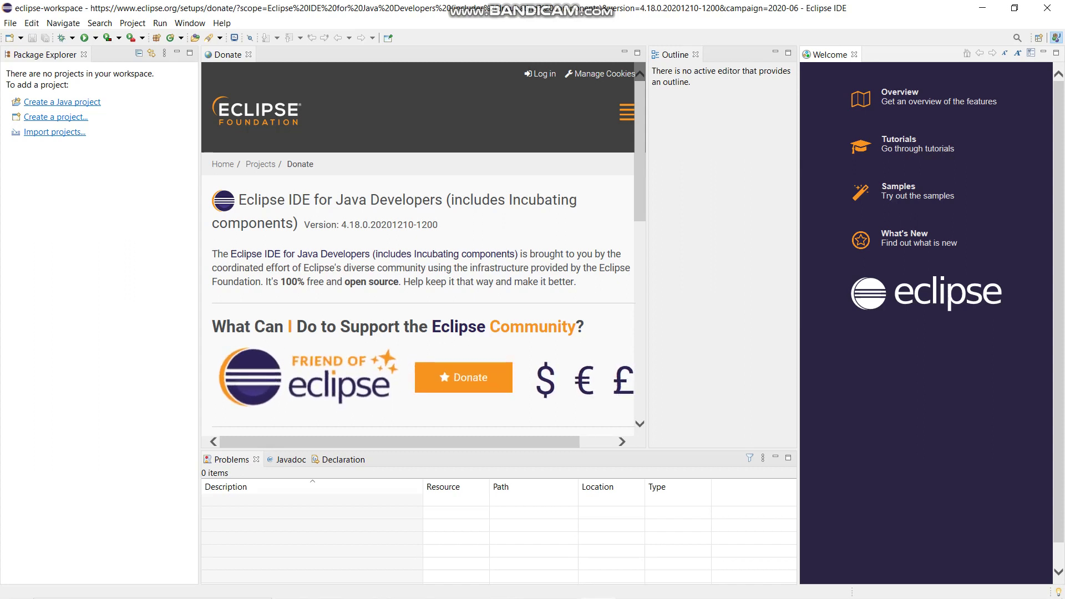
# Step: Create a Java project named helloworld with the default JRE and helloworld/bin as the output folder
pyautogui.click(62, 102)
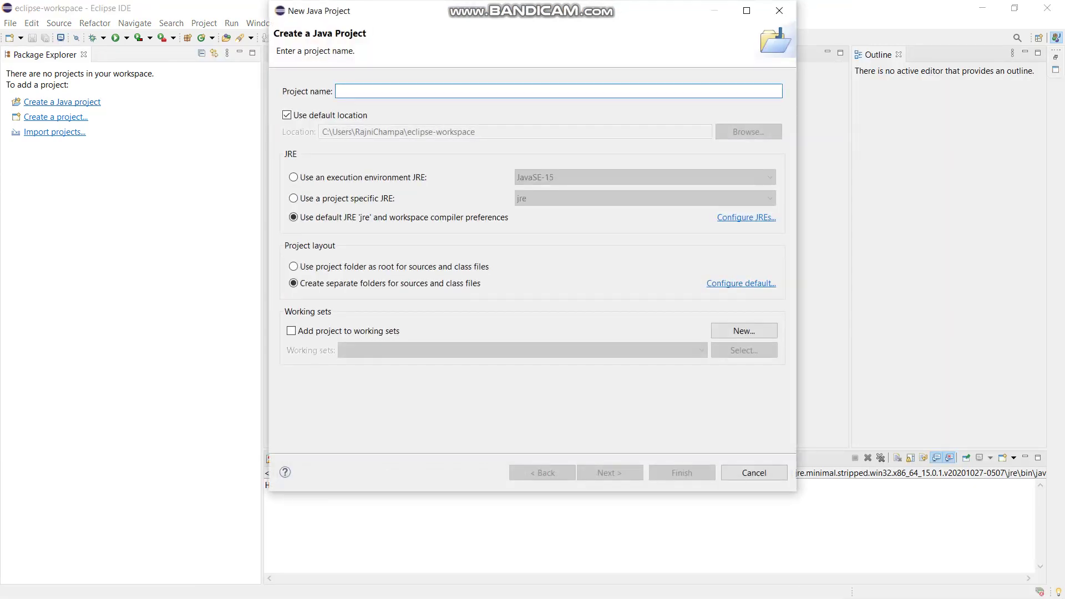
pyautogui.write('helloworld')
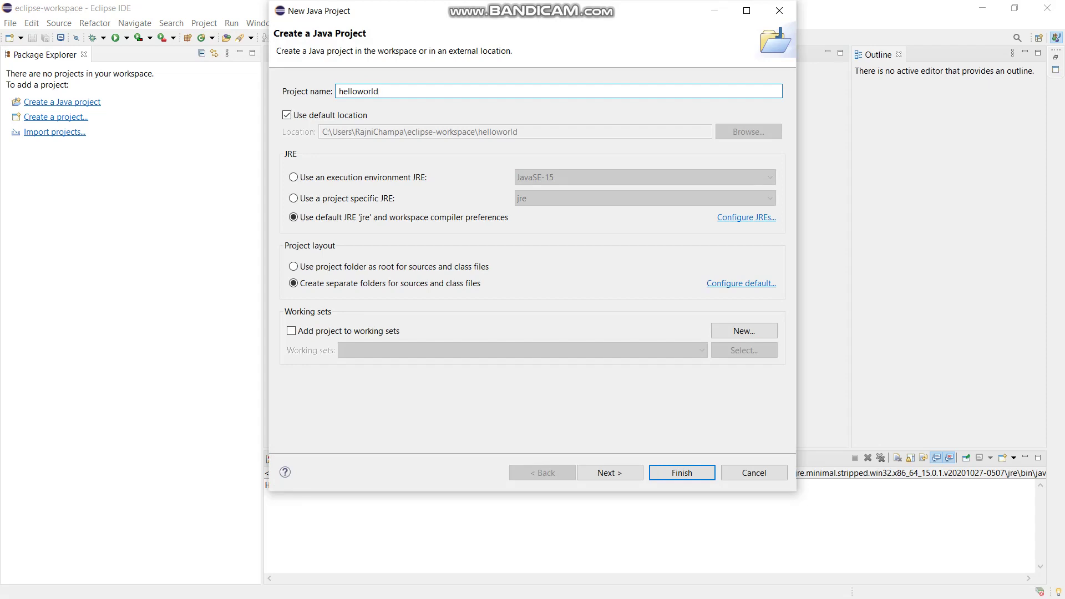
pyautogui.click(292, 177)
pyautogui.click(293, 217)
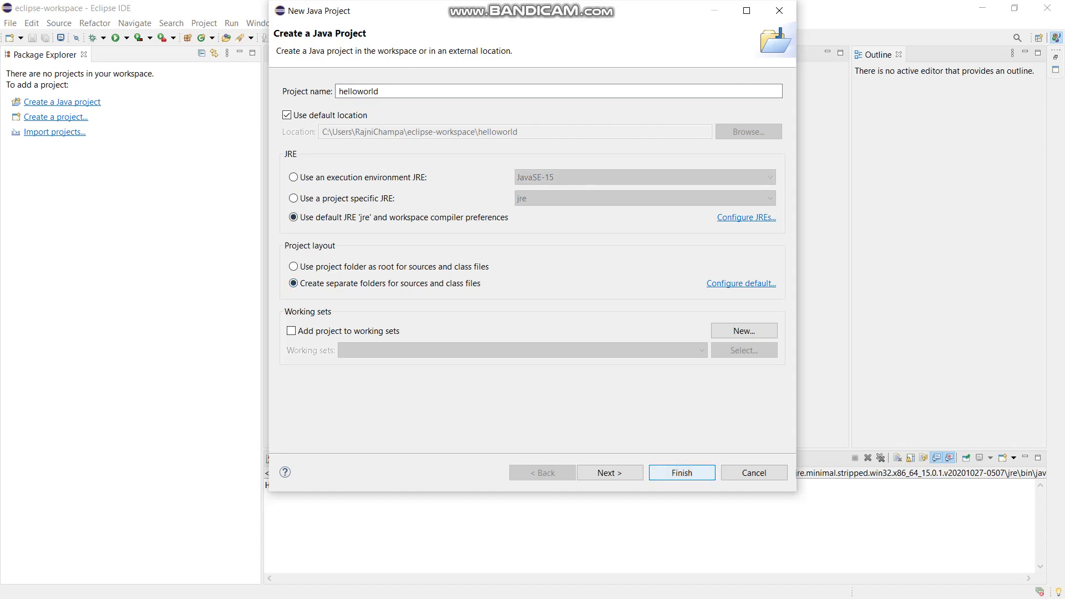
pyautogui.click(609, 473)
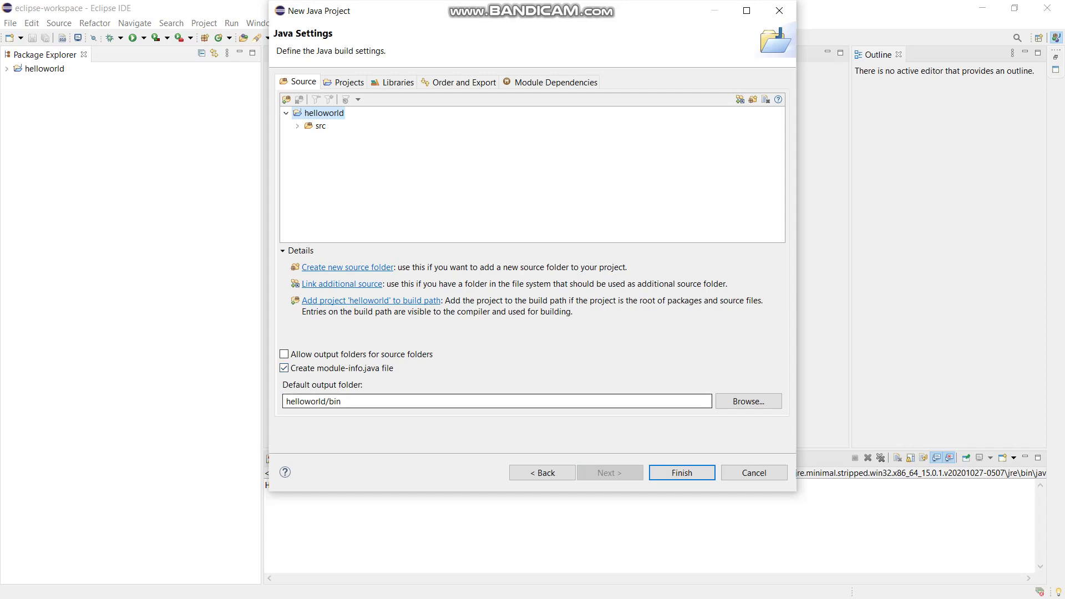
pyautogui.moveTo(289, 401); pyautogui.dragTo(341, 401)
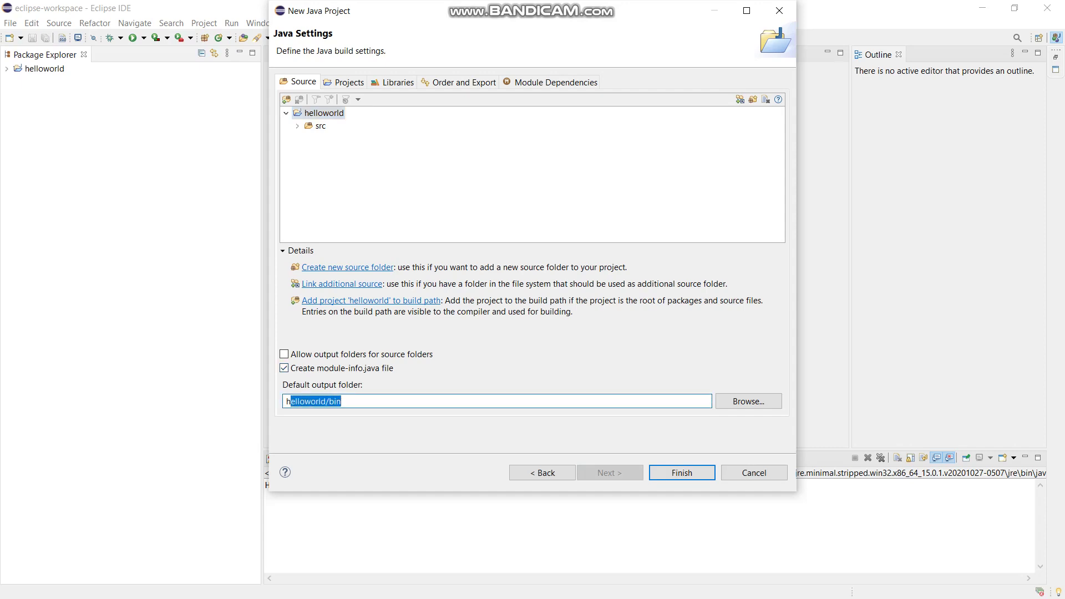
pyautogui.click(355, 401)
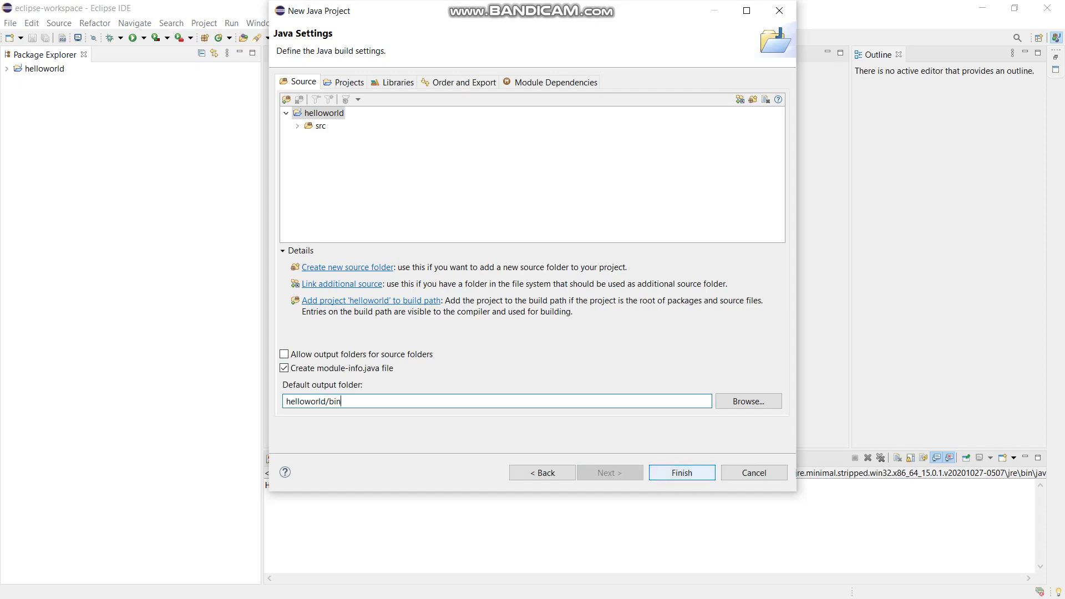
pyautogui.click(681, 472)
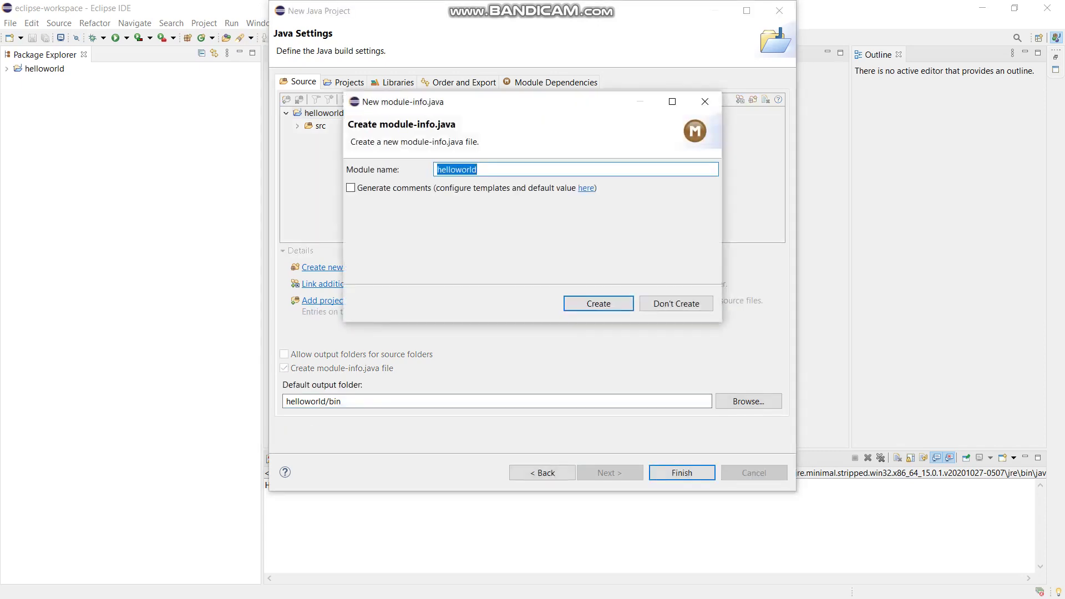
# Step: Create the module-info.java file for the module helloworld with generated comments enabled
pyautogui.press('Tab')
pyautogui.press('space')
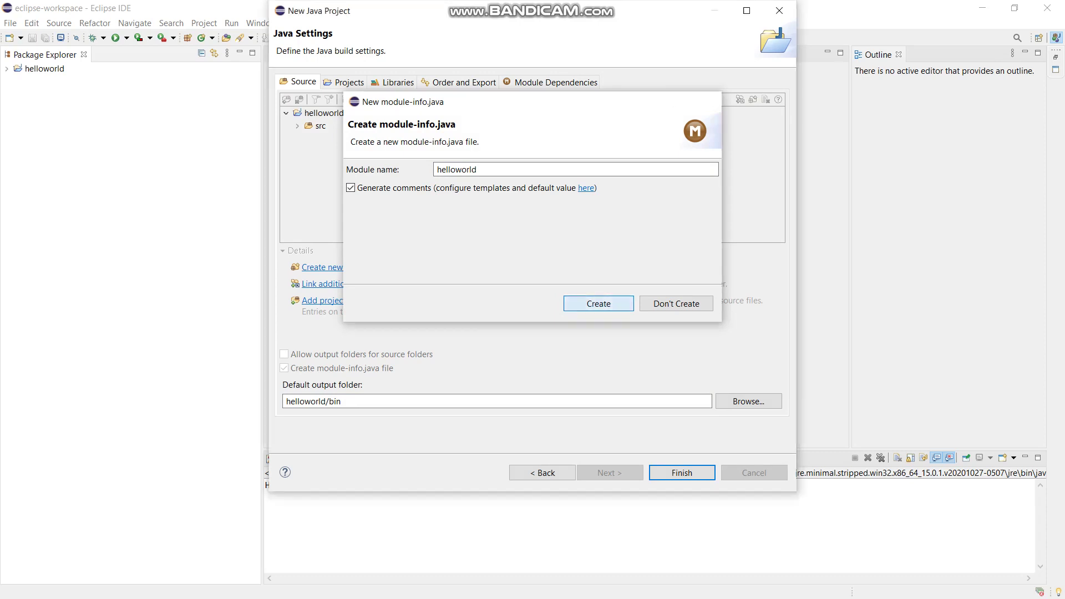
pyautogui.click(598, 304)
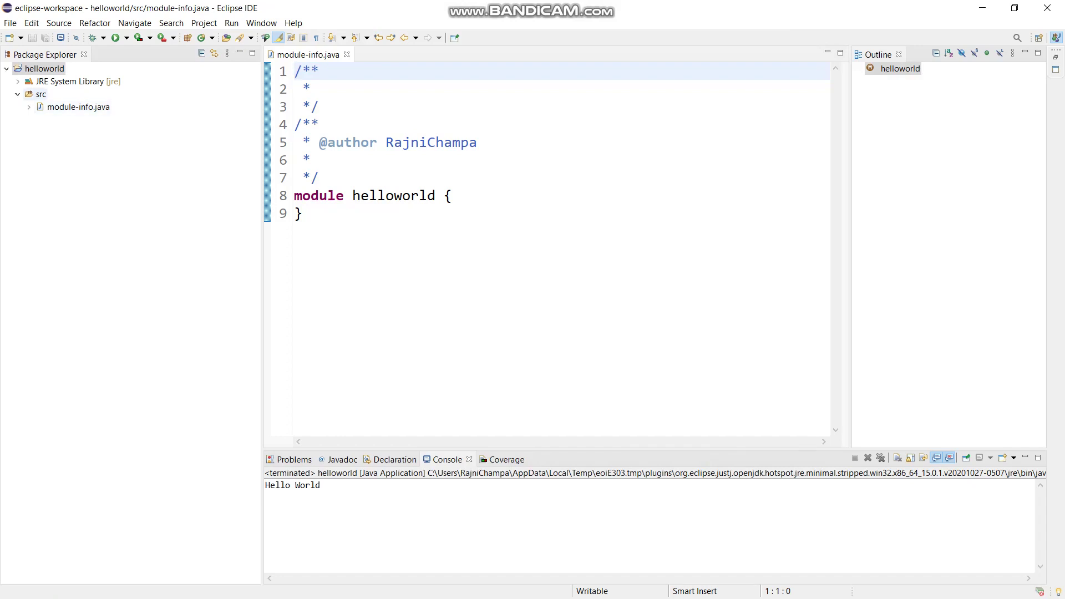
# Step: Create a public class named java in the src folder's helloworld package, including the public static void main method stub
pyautogui.rightClick(34, 95)
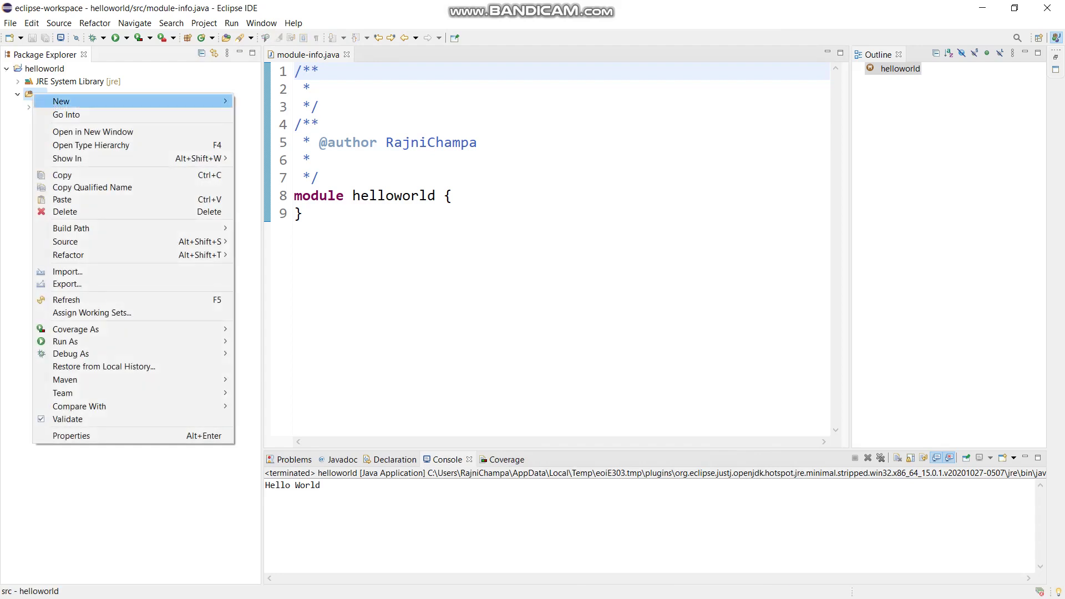
pyautogui.moveTo(61, 101)
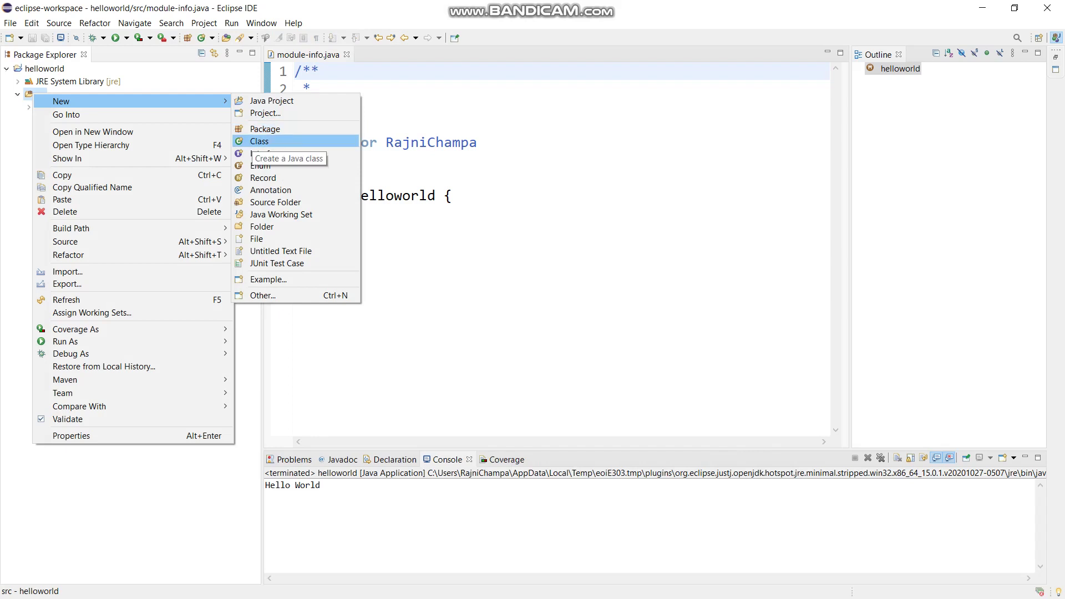
pyautogui.click(252, 142)
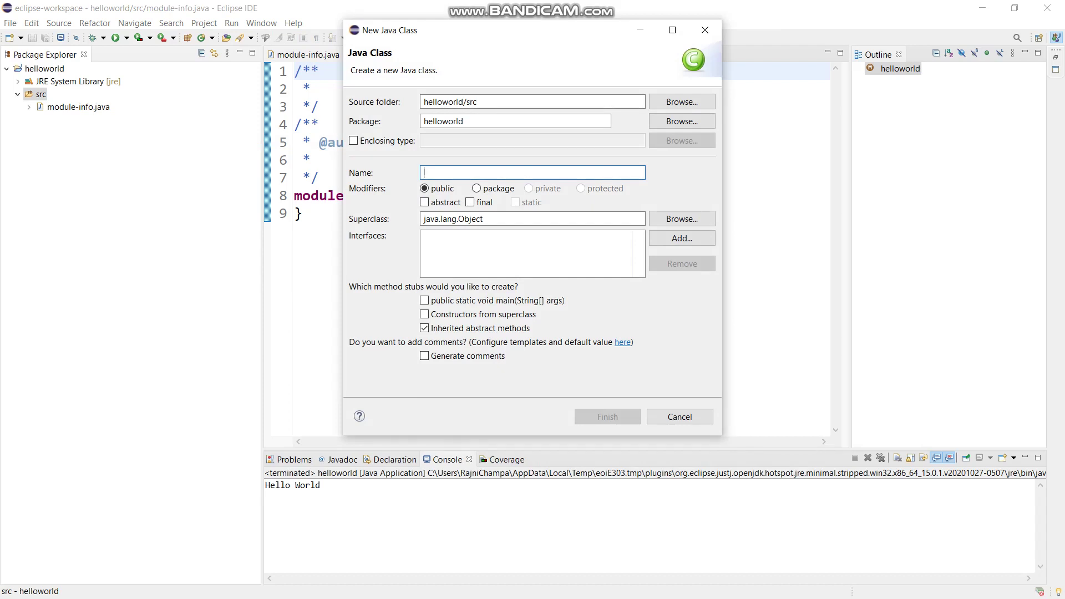
pyautogui.write('java')
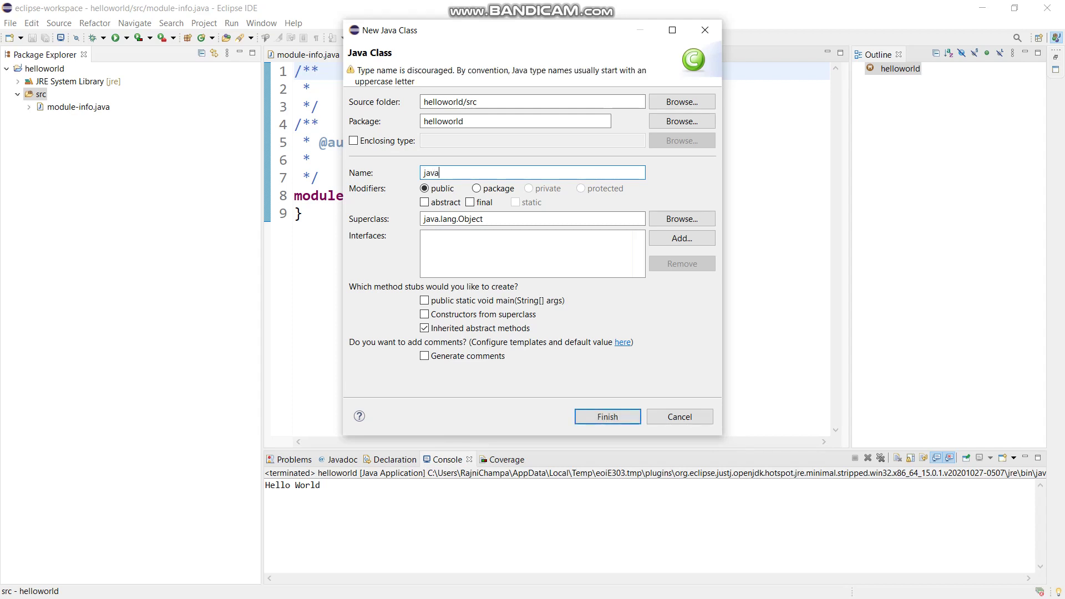
pyautogui.click(424, 300)
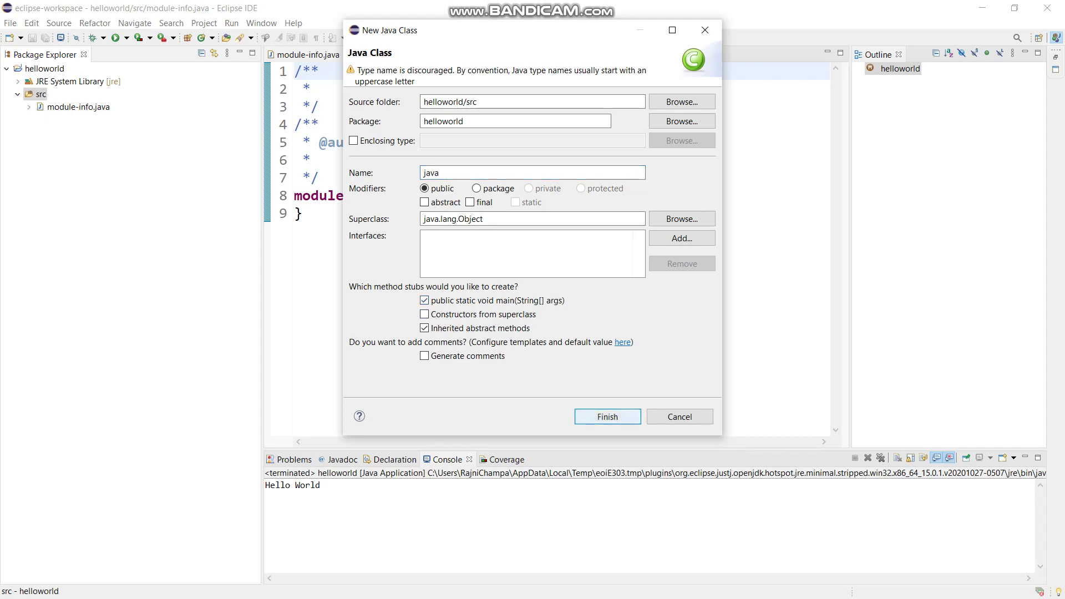
pyautogui.click(607, 416)
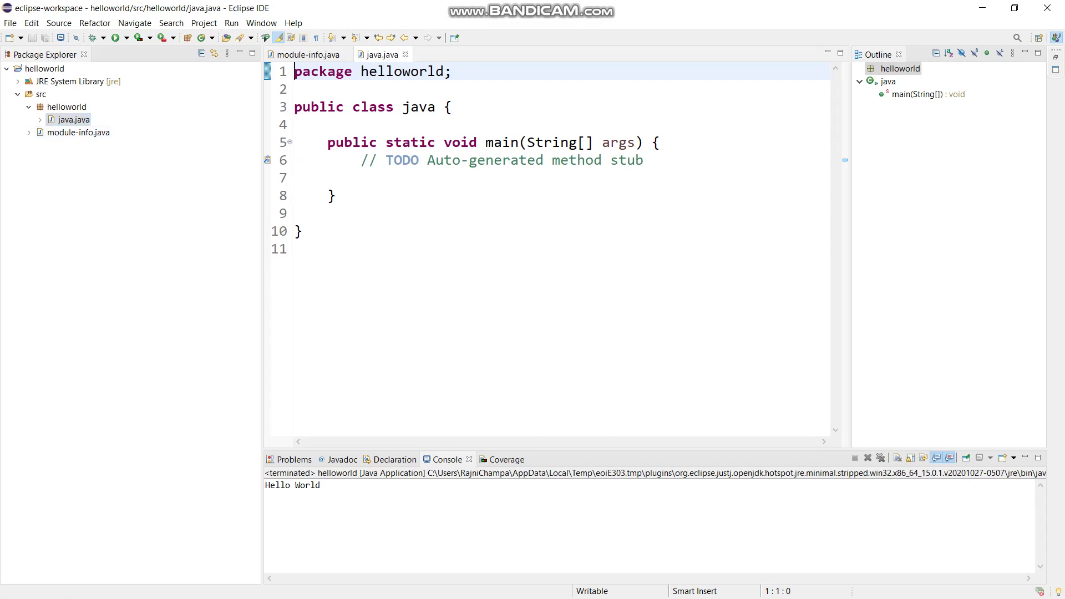
# Step: Examine the package declaration, class header and main method stub in java.java
pyautogui.press('Right')
pyautogui.hotkey('shift', 'Right')
pyautogui.hotkey('shift', 'Right')
pyautogui.hotkey('shift', 'Right')
pyautogui.hotkey('shift', 'Right')
pyautogui.hotkey('shift', 'Right')
pyautogui.hotkey('shift', 'Right')
pyautogui.hotkey('shift', 'Right')
pyautogui.hotkey('shift', 'Right')
pyautogui.hotkey('shift', 'Right')
pyautogui.hotkey('shift', 'Right')
pyautogui.hotkey('shift', 'Right')
pyautogui.hotkey('shift', 'Right')
pyautogui.hotkey('shift', 'Right')
pyautogui.hotkey('shift', 'Right')
pyautogui.hotkey('shift', 'Right')
pyautogui.hotkey('shift', 'Right')
pyautogui.hotkey('shift', 'Right')
pyautogui.hotkey('shift', 'Right')
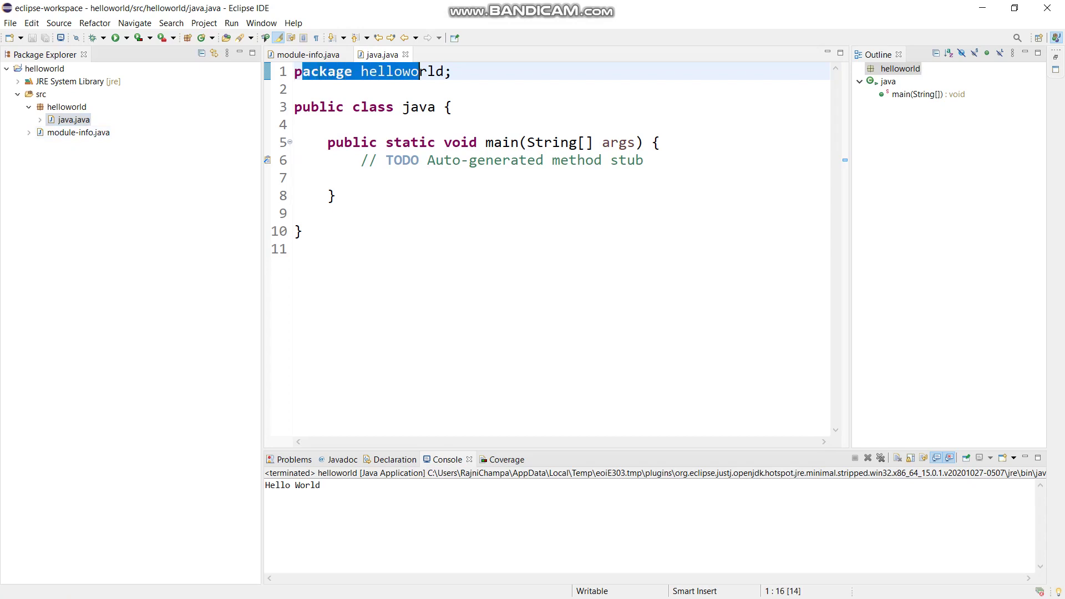
pyautogui.moveTo(295, 107); pyautogui.dragTo(644, 143)
pyautogui.click(294, 178)
pyautogui.click(644, 161)
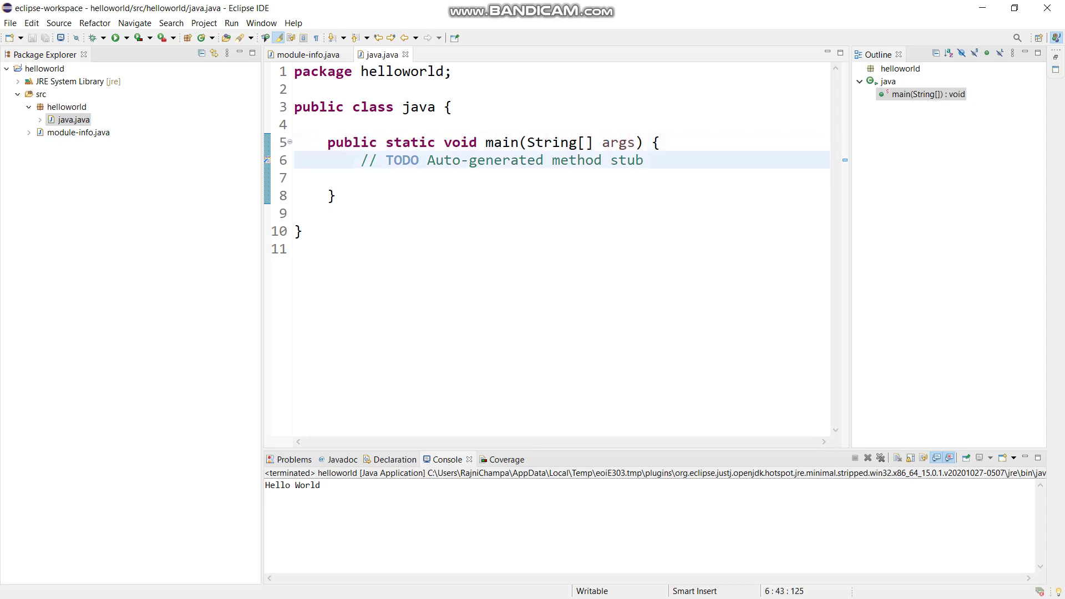
pyautogui.press('Home')
pyautogui.press('End')
pyautogui.press('Home')
pyautogui.press('End')
pyautogui.press('Home')
pyautogui.press('End')
pyautogui.press('Home')
pyautogui.press('End')
pyautogui.press('Home')
pyautogui.press('End')
pyautogui.press('Home')
pyautogui.press('End')
pyautogui.press('Home')
pyautogui.press('End')
pyautogui.press('Home')
pyautogui.press('End')
pyautogui.press('Home')
pyautogui.press('End')
pyautogui.press('Home')
pyautogui.press('End')
pyautogui.press('Home')
pyautogui.press('End')
pyautogui.press('Home')
pyautogui.press('End')
pyautogui.press('Home')
pyautogui.press('End')
pyautogui.press('Home')
pyautogui.press('End')
pyautogui.press('Home')
pyautogui.press('End')
pyautogui.press('Home')
pyautogui.press('End')
pyautogui.press('Home')
pyautogui.press('End')
pyautogui.press('Home')
pyautogui.press('End')
pyautogui.press('Home')
pyautogui.press('End')
pyautogui.press('End')
pyautogui.press('End')
pyautogui.press('End')
pyautogui.press('End')
pyautogui.click(361, 160)
pyautogui.press('End')
pyautogui.click(361, 160)
pyautogui.press('End')
pyautogui.press('Home')
pyautogui.press('End')
# Step: Insert System.out.println("Hello World"); before the TODO comment in the main method and save java.java
pyautogui.press('Home')
pyautogui.write('Sys')
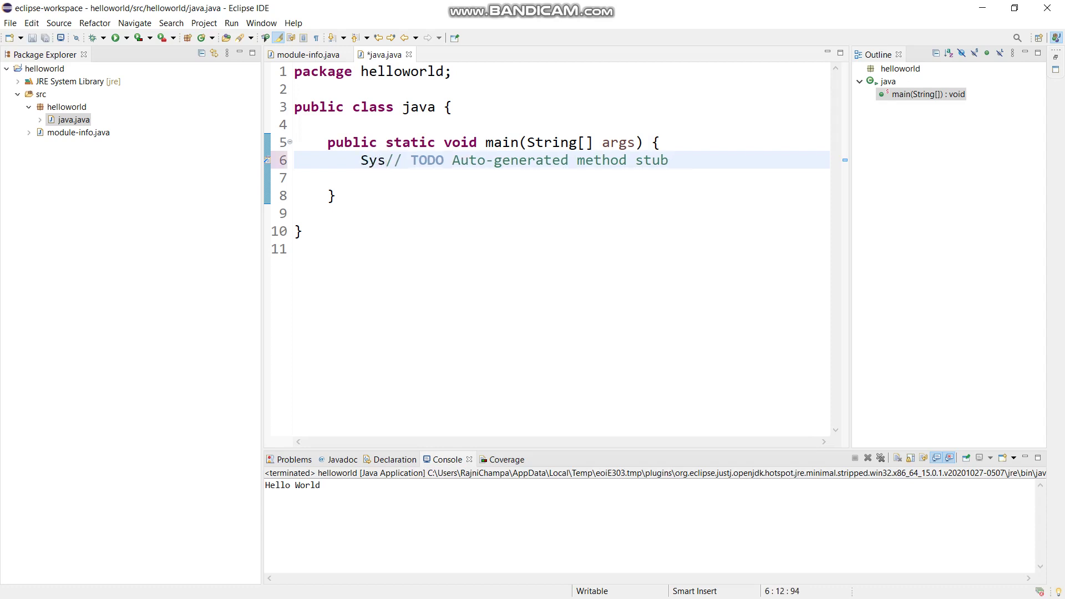
pyautogui.write('te')
pyautogui.write('m.')
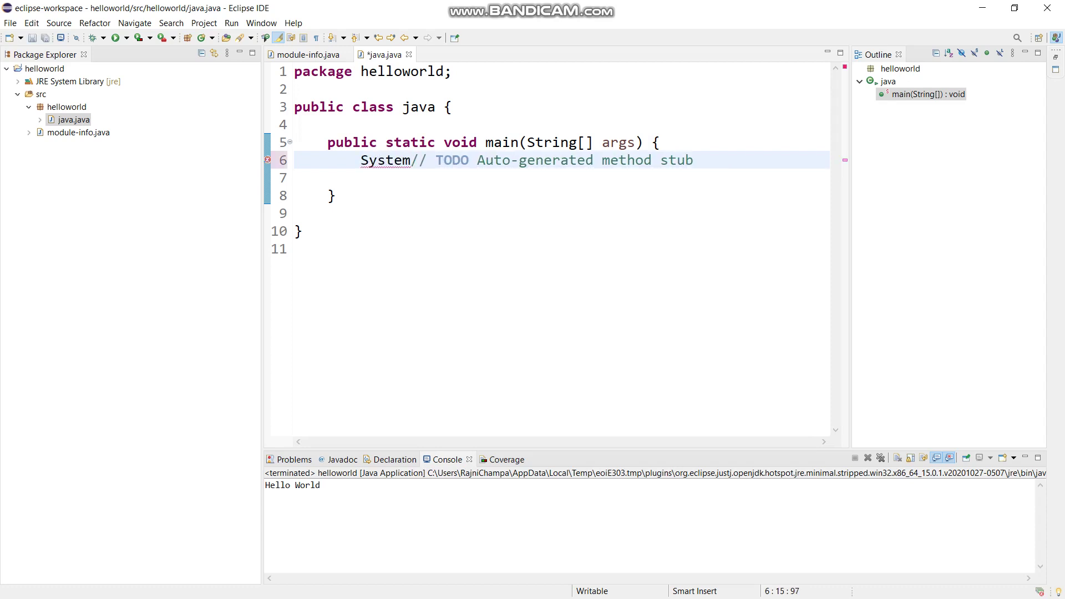
pyautogui.write('out')
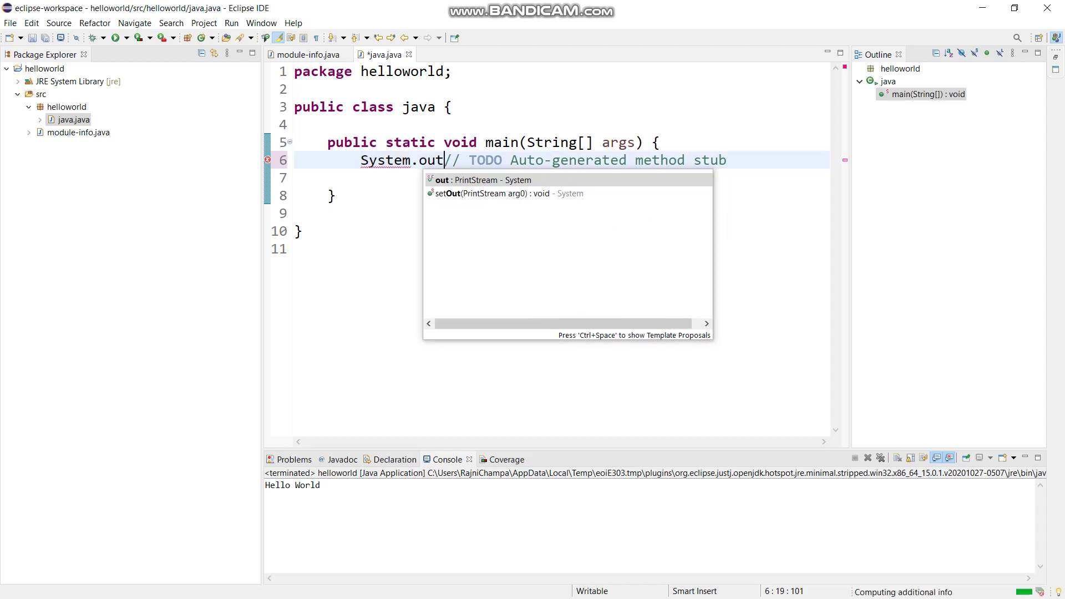
pyautogui.write('.print')
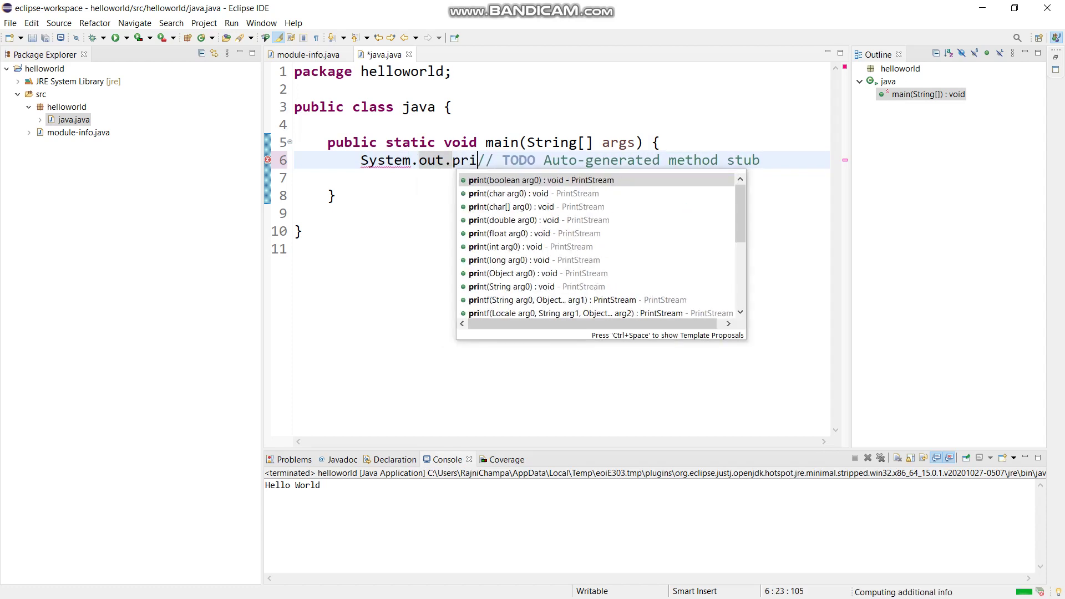
pyautogui.write('ln')
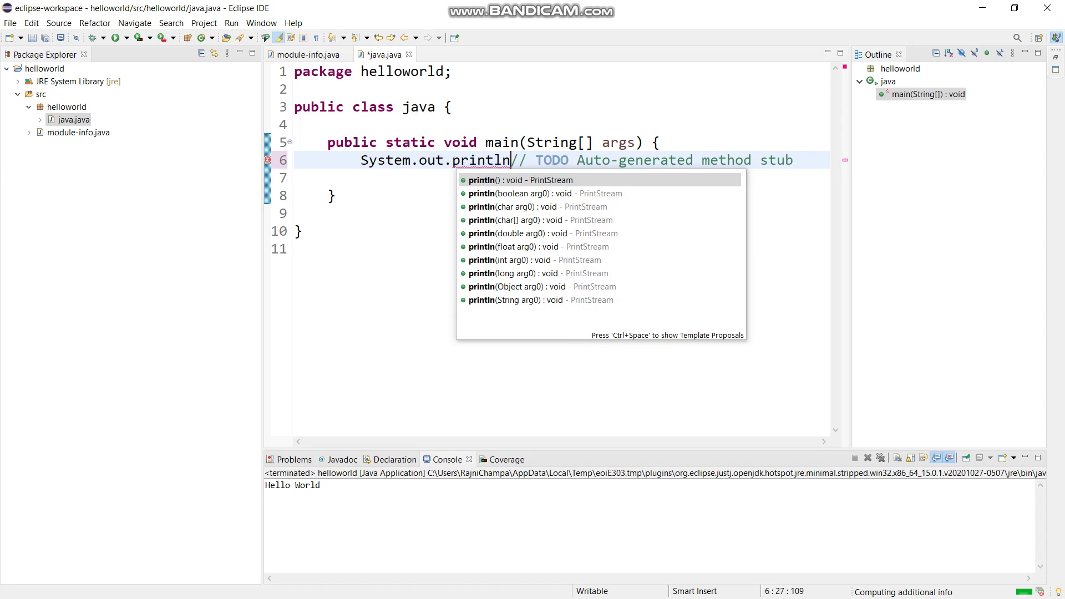
pyautogui.write('("')
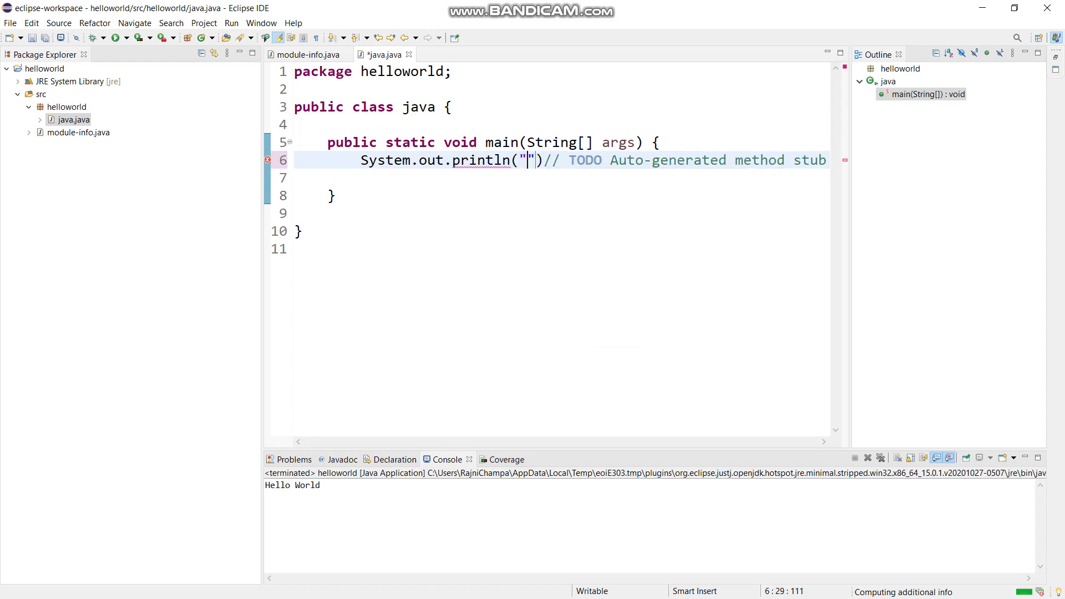
pyautogui.write('Hello')
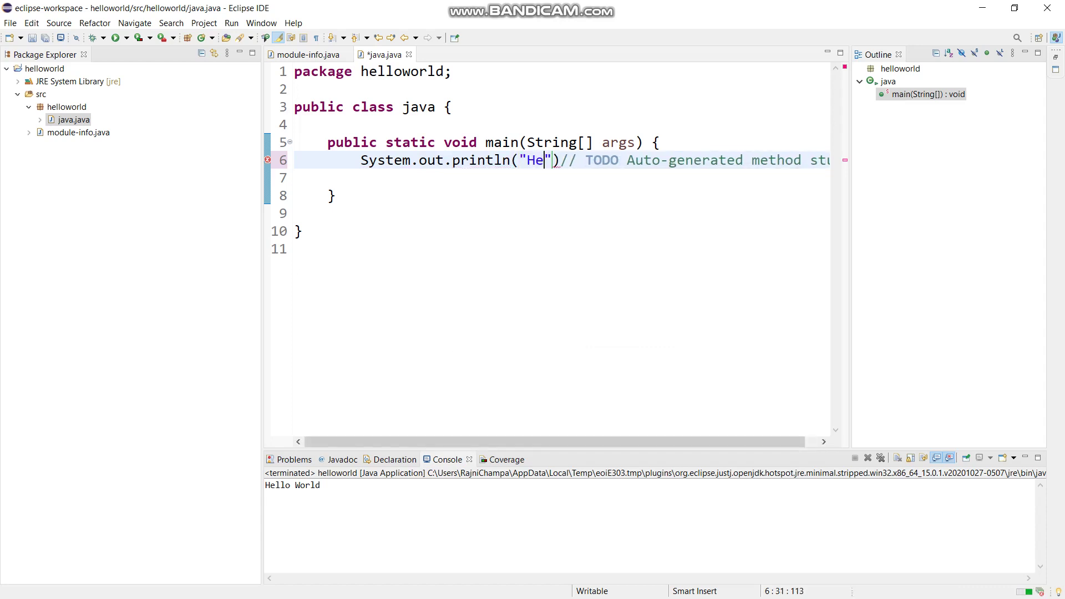
pyautogui.write(' Worl')
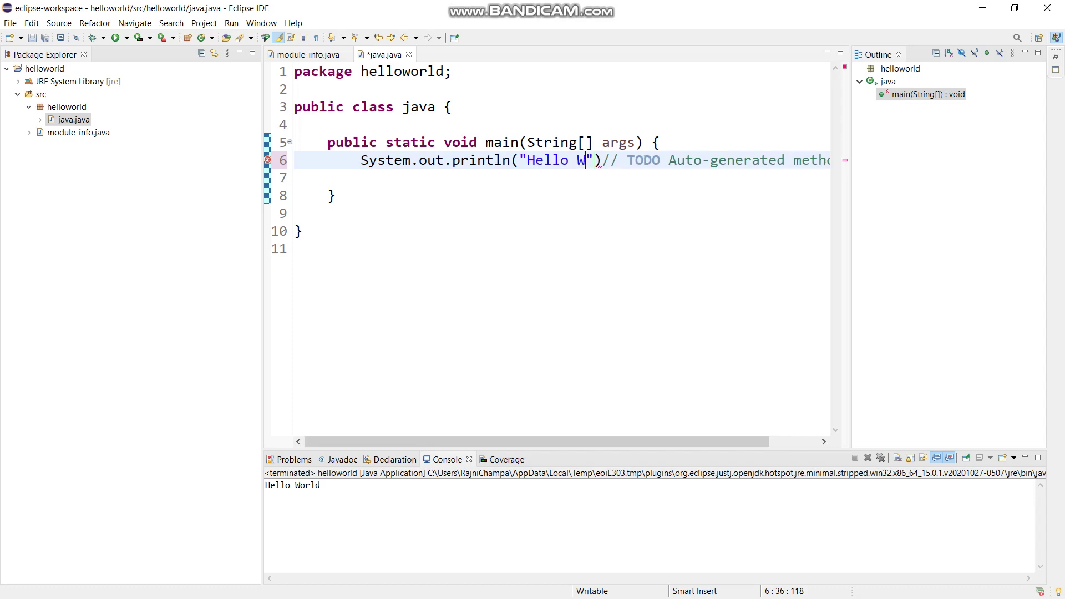
pyautogui.write('d')
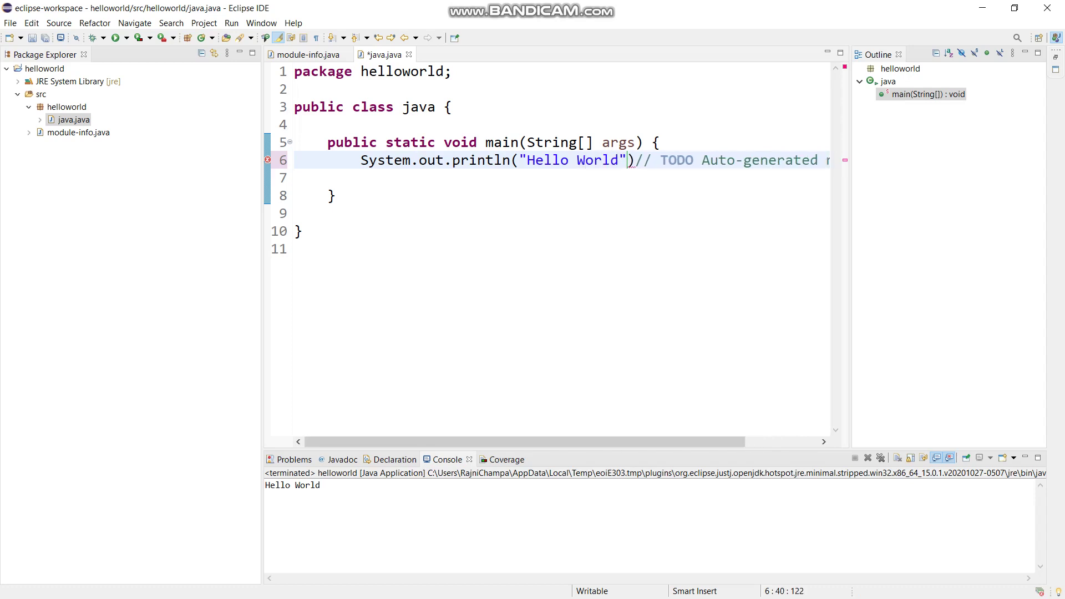
pyautogui.press('Right')
pyautogui.press('Right')
pyautogui.write(';')
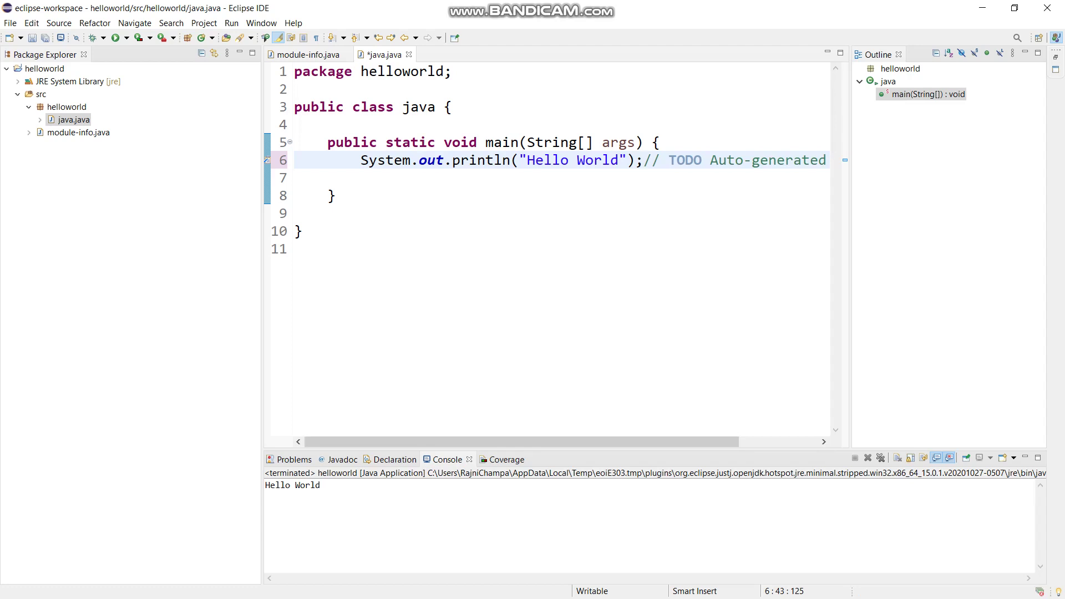
pyautogui.rightClick(476, 198)
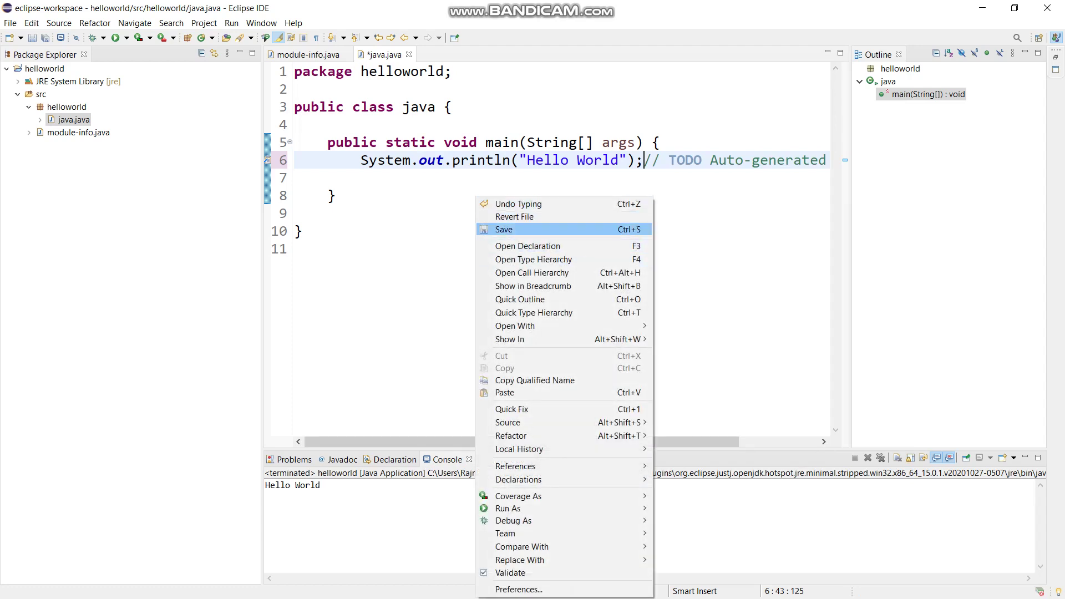
pyautogui.click(527, 229)
# Step: Run java.java and check the text it prints in the console
pyautogui.rightClick(524, 198)
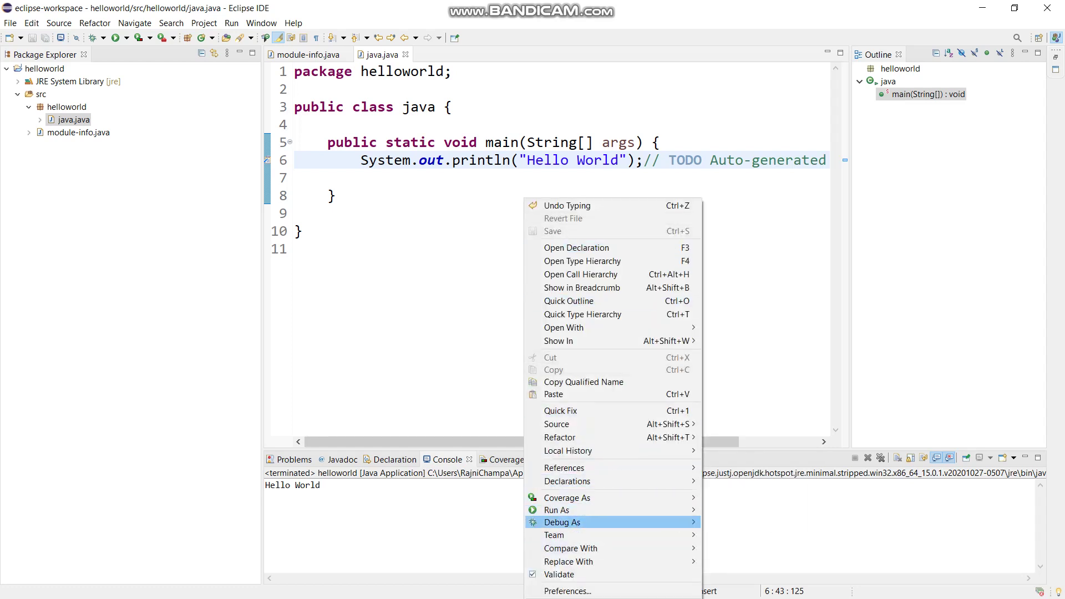
pyautogui.click(444, 299)
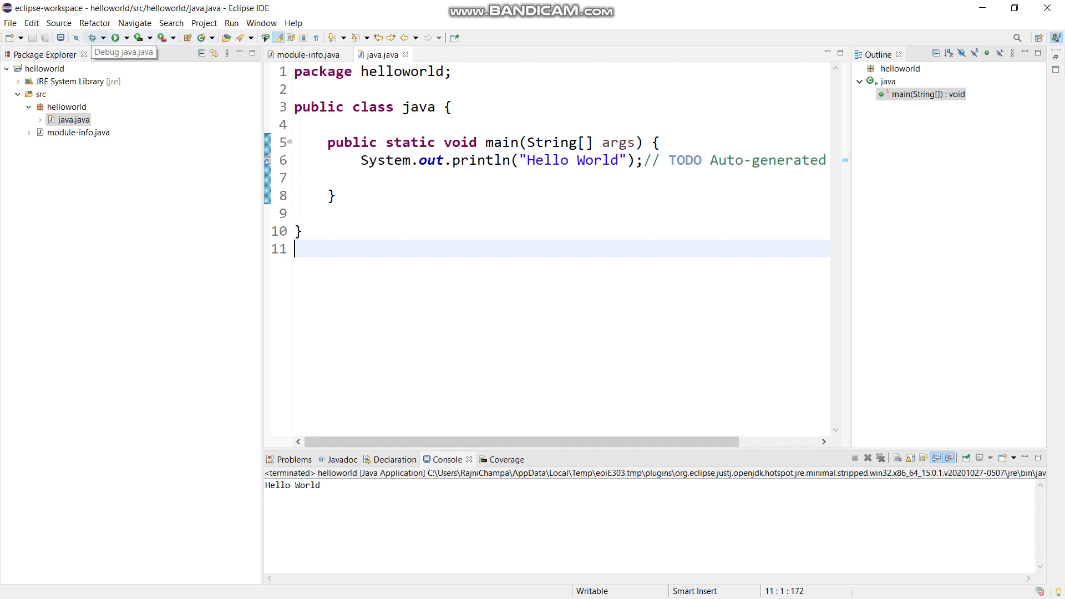
pyautogui.click(115, 38)
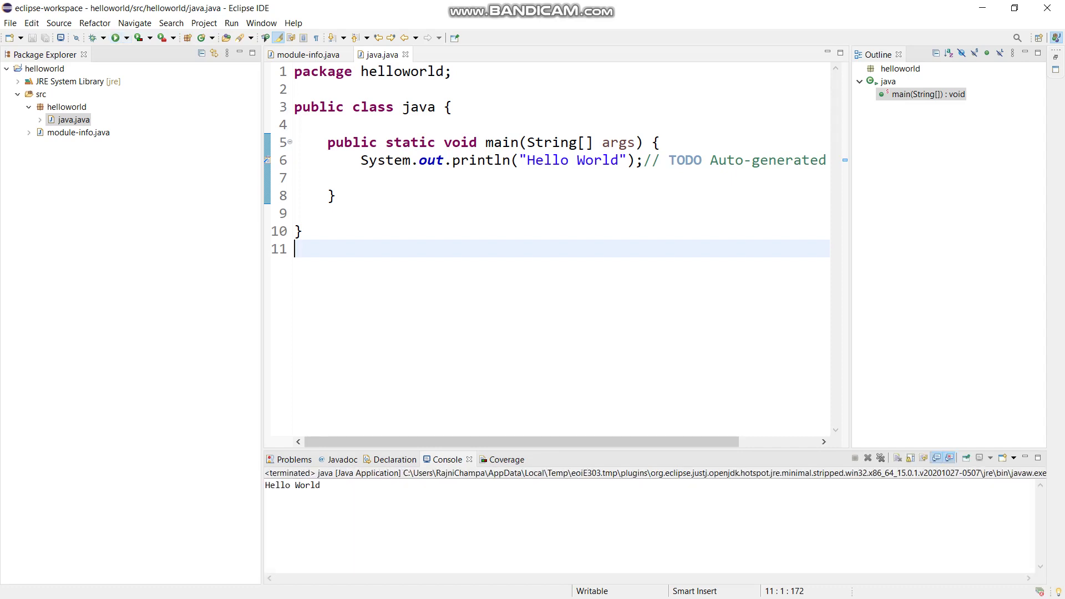
pyautogui.moveTo(265, 484); pyautogui.dragTo(320, 485)
pyautogui.click(266, 496)
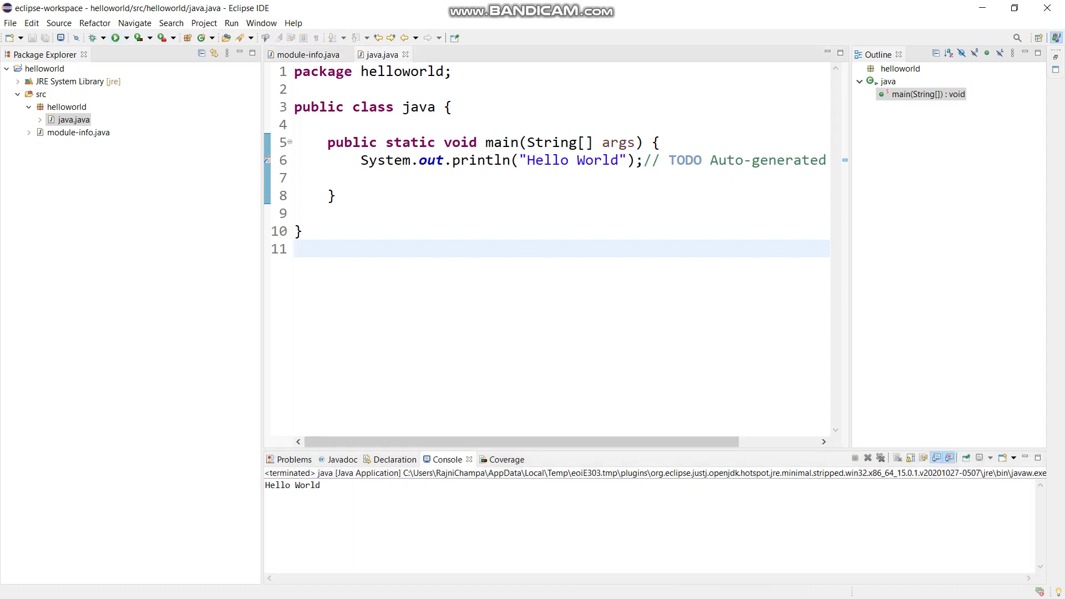